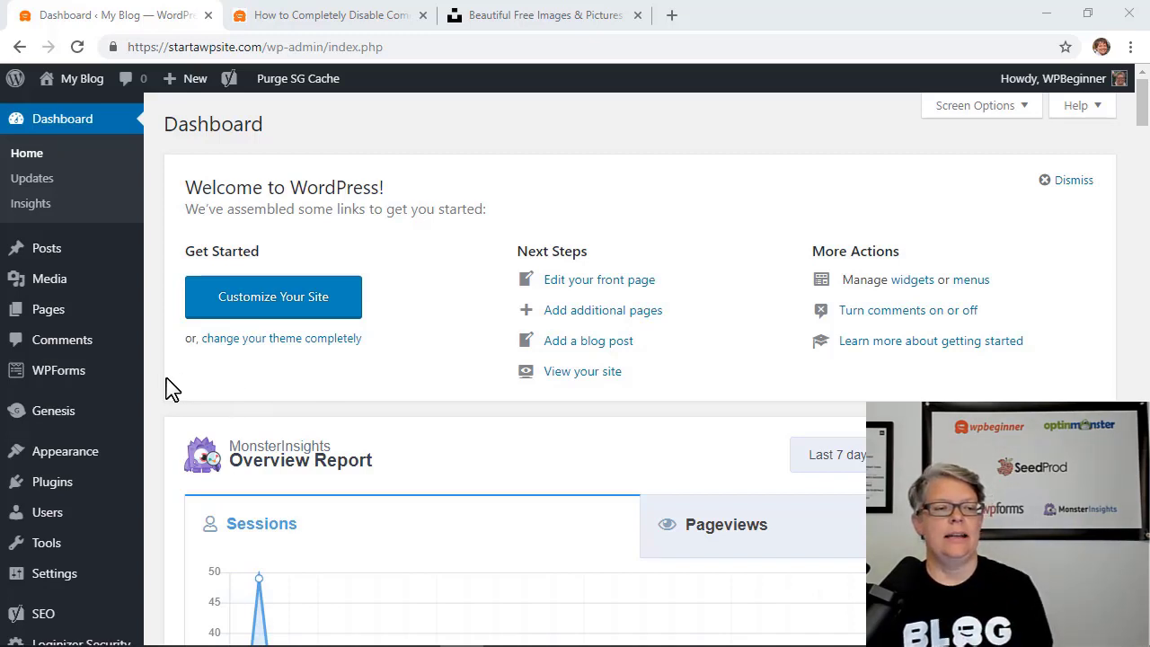
# Save the Reading settings with 'Discourage search engines' left unchecked
pyautogui.scroll(-3, 171, 388)
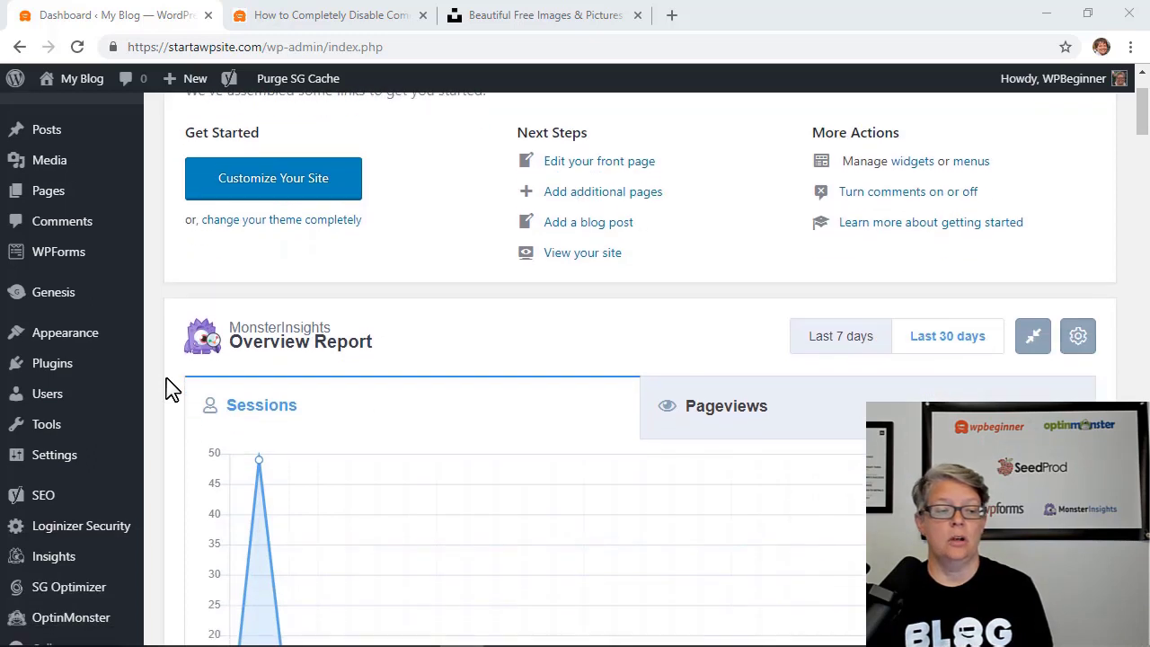
pyautogui.moveTo(79, 428)
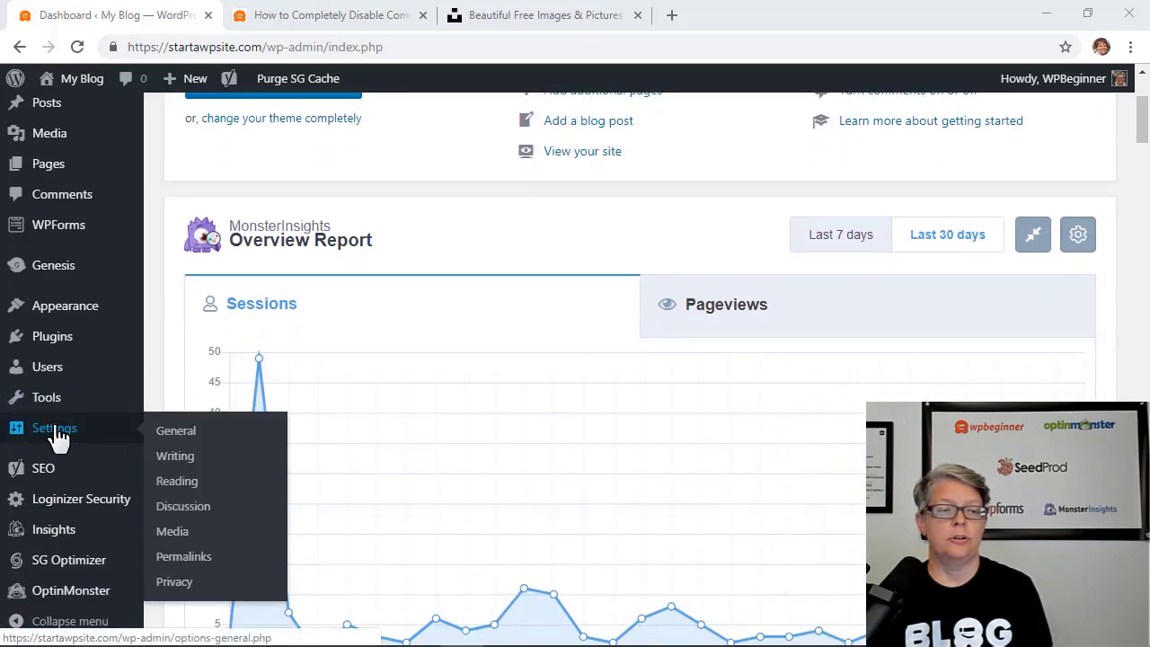
pyautogui.click(186, 487)
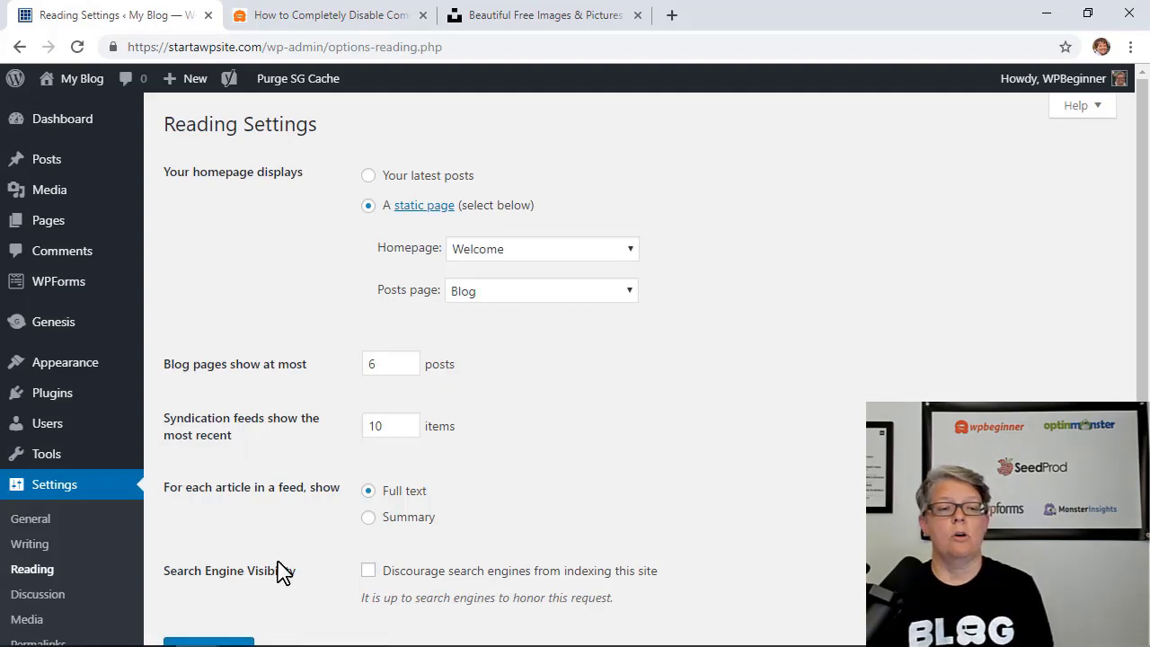
pyautogui.scroll(-2, 282, 571)
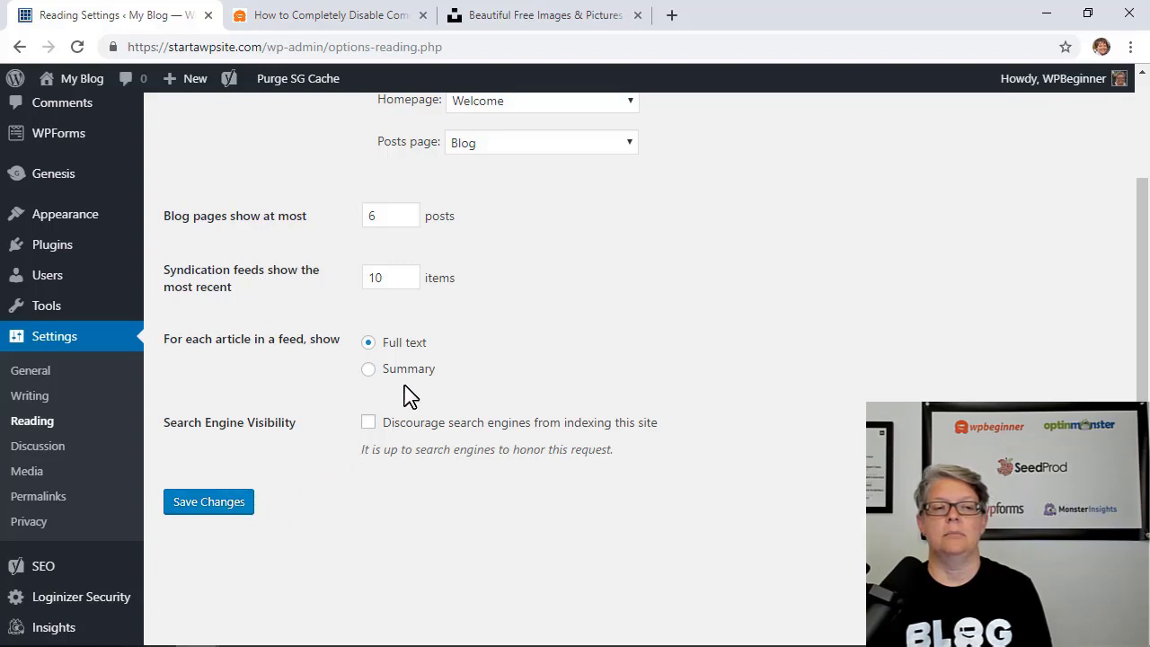
pyautogui.click(209, 503)
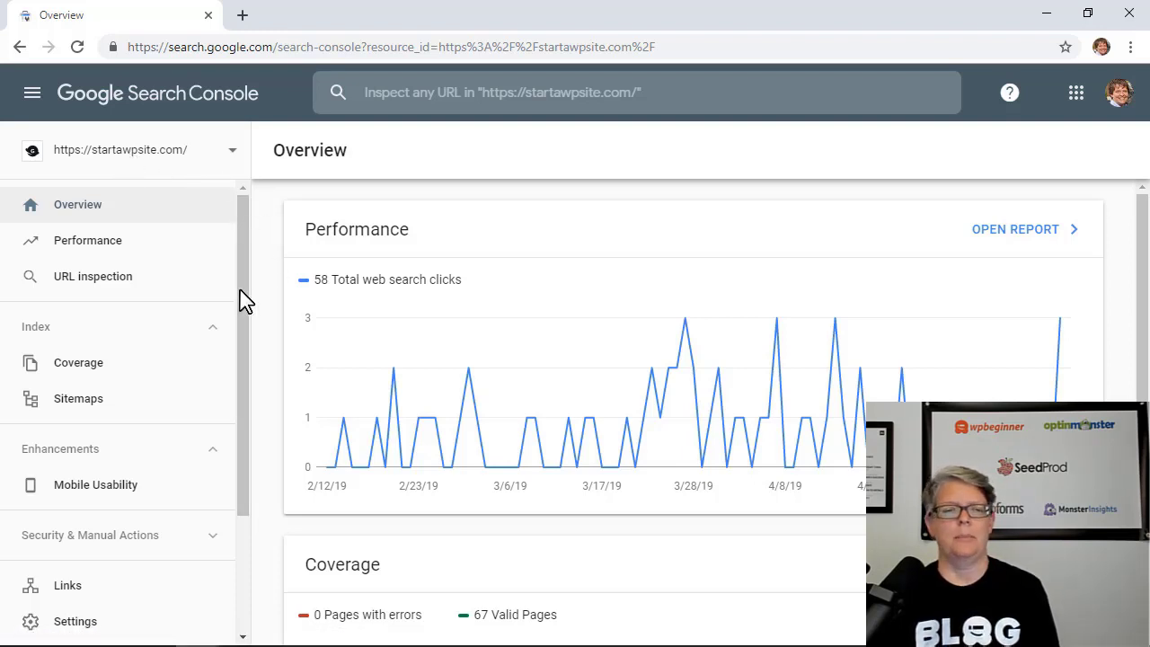
# Open the Sitemaps report from Search Console's left navigation
pyautogui.click(71, 409)
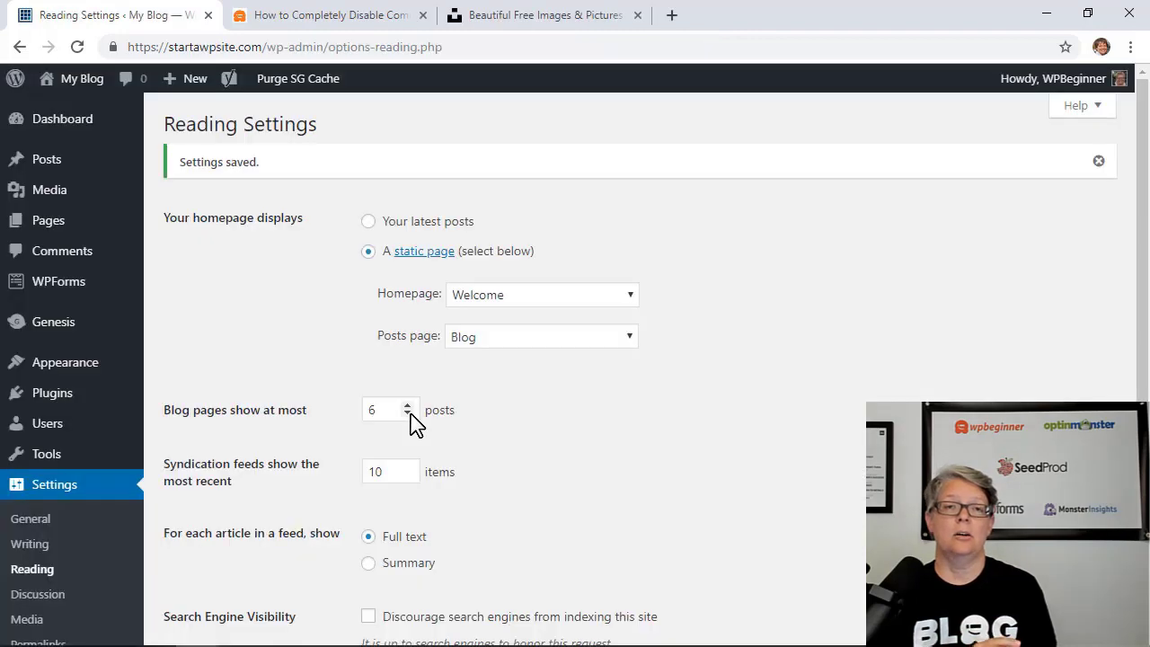
# On Yoast SEO General's Features tab, show the help text for the enabled XML sitemaps feature
pyautogui.scroll(-2, 243, 405)
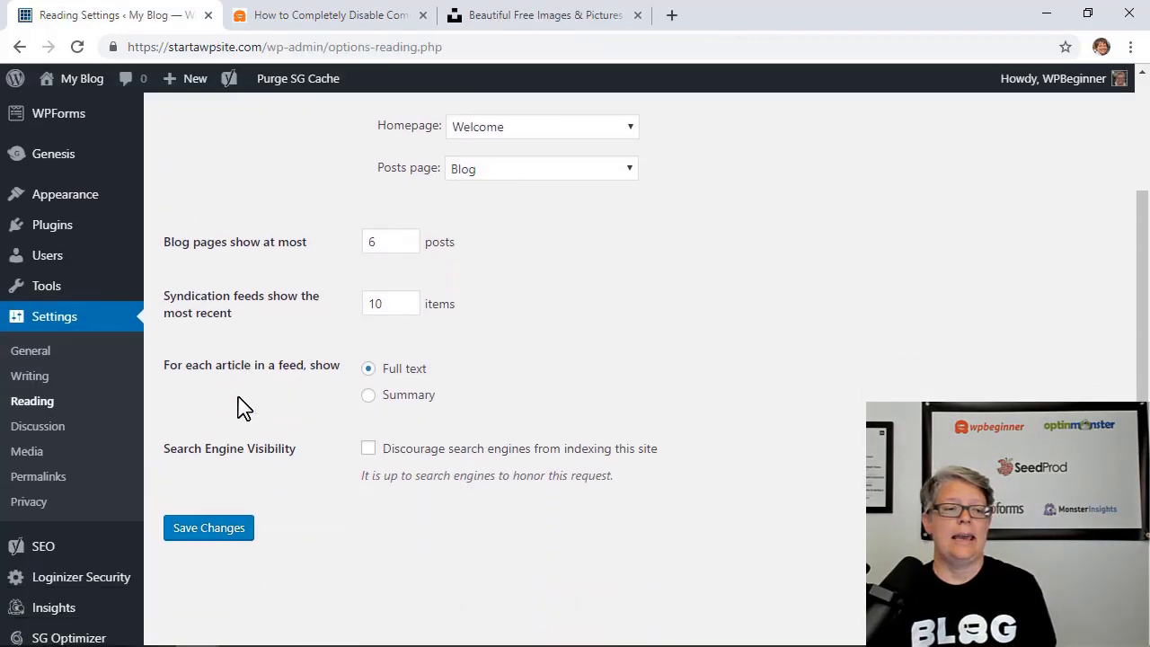
pyautogui.moveTo(61, 555)
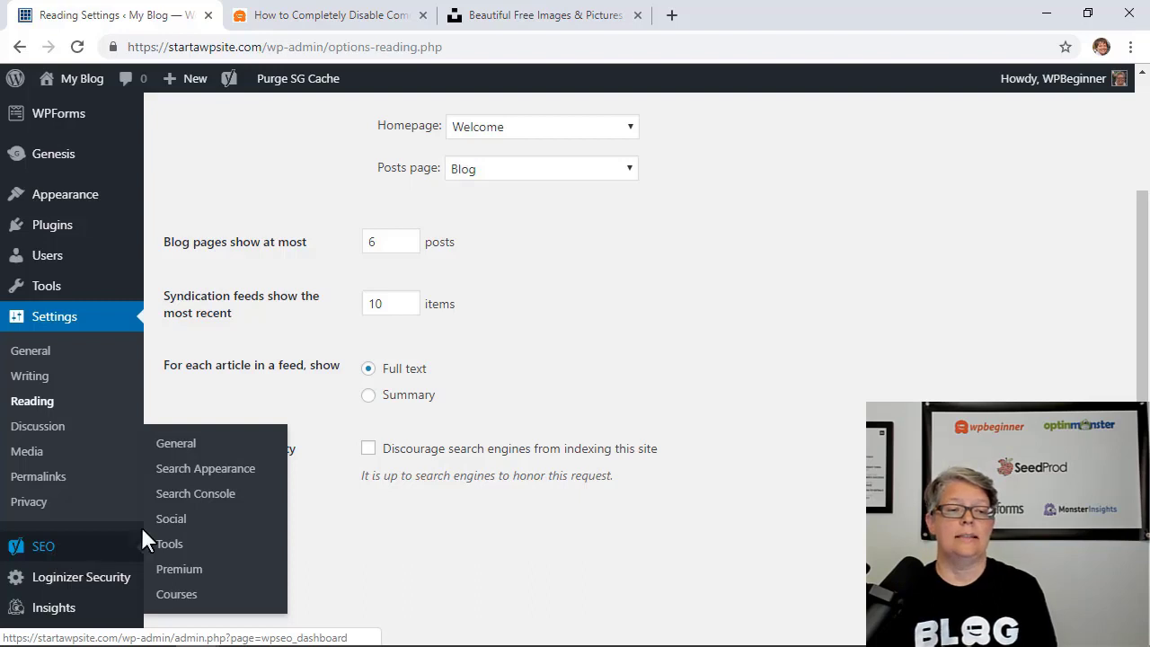
pyautogui.click(180, 445)
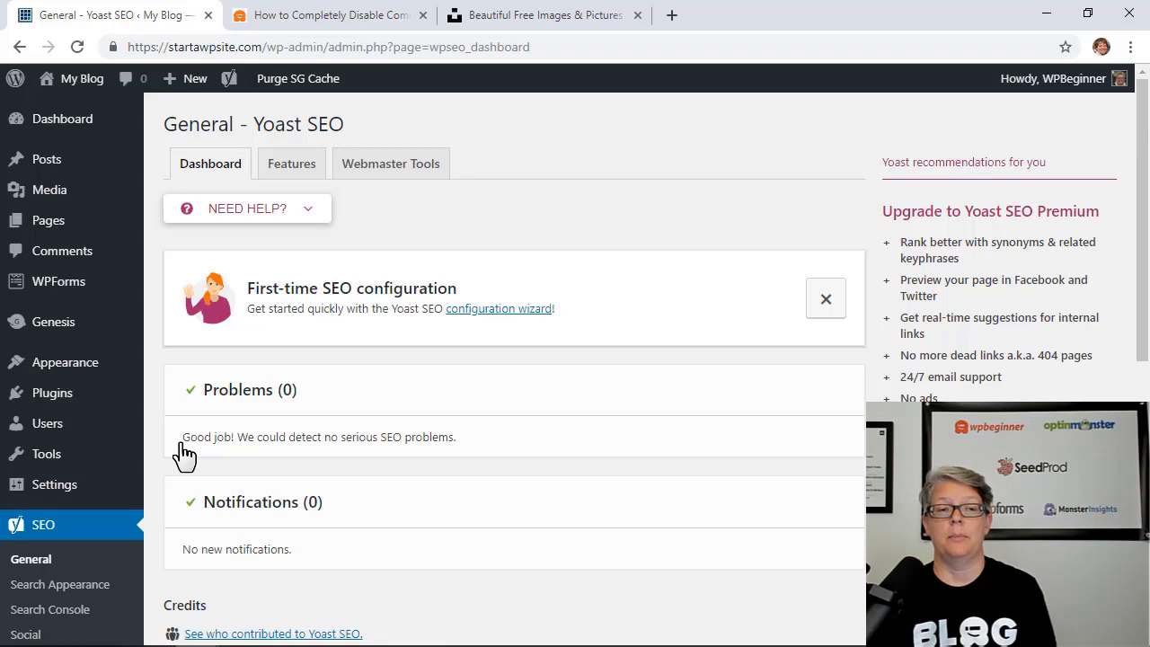
pyautogui.click(289, 170)
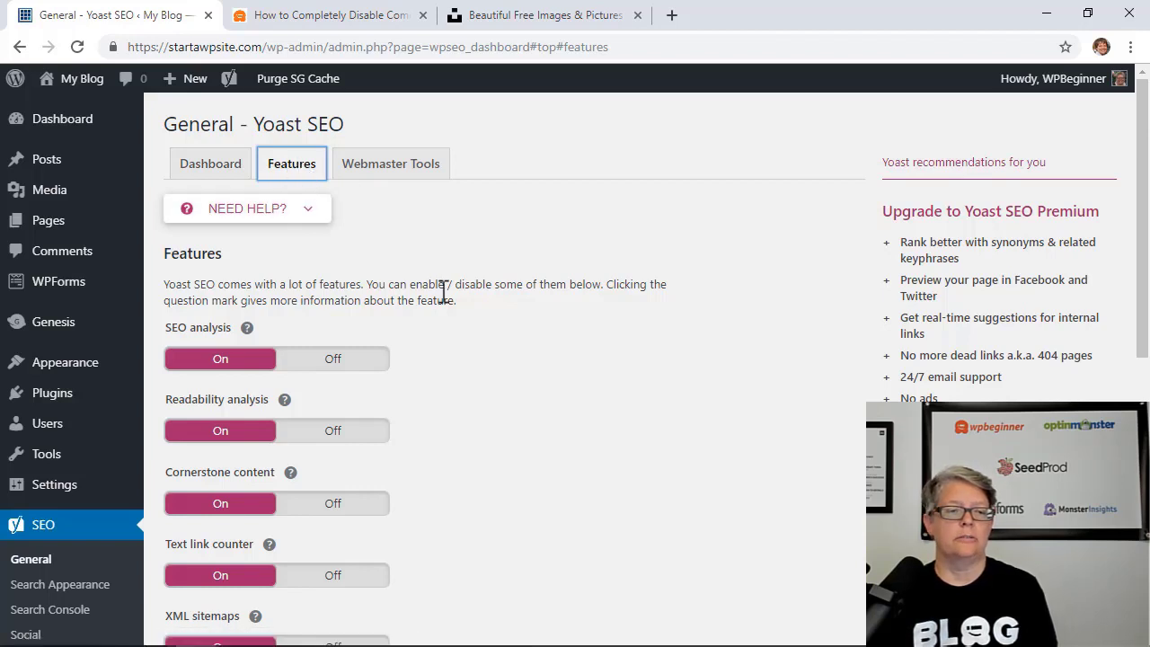
pyautogui.scroll(-1, 441, 290)
pyautogui.scroll(-5, 443, 290)
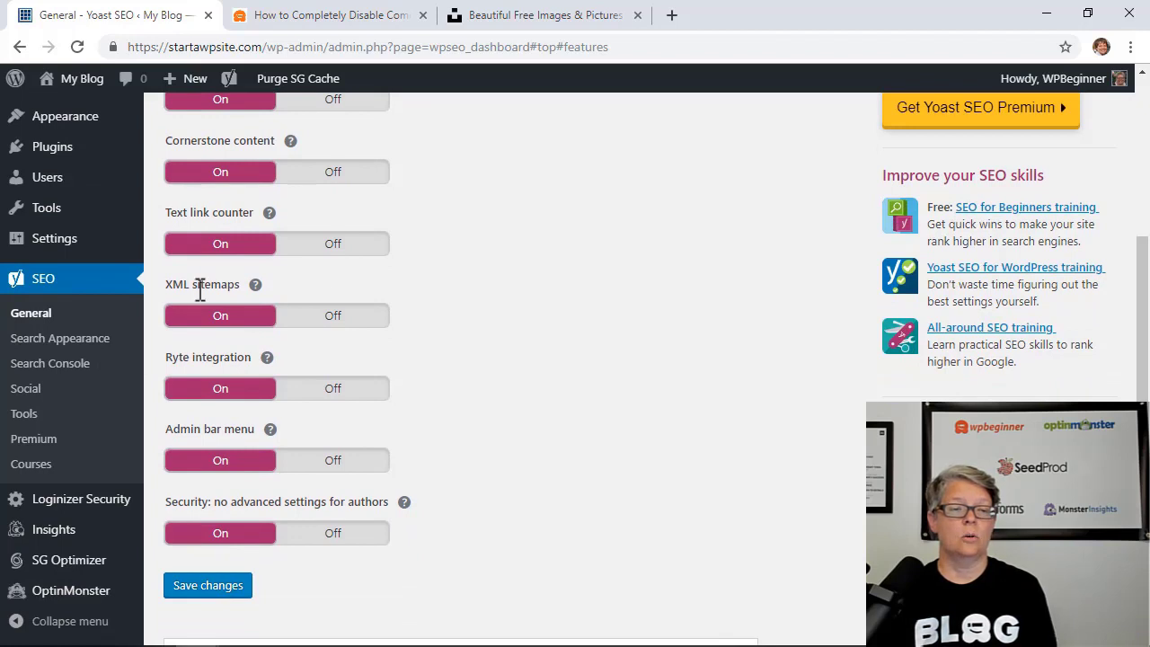
pyautogui.click(256, 286)
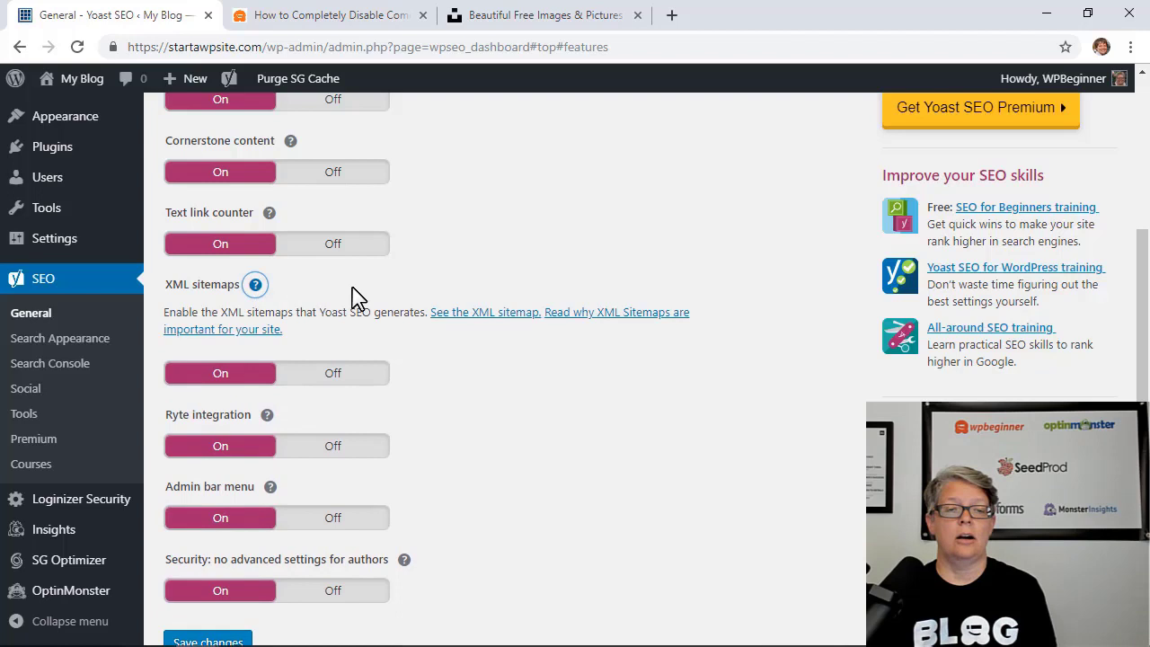
# Open the XML sitemap in a new tab, browse the post sitemap, and return to the index
pyautogui.rightClick(473, 319)
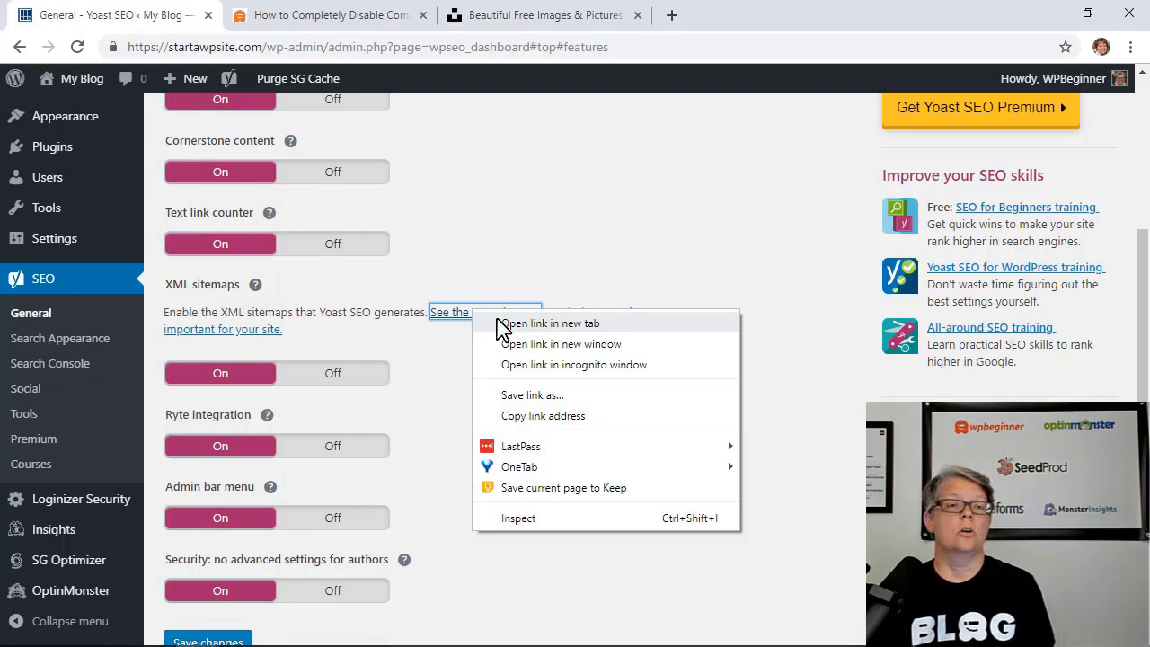
pyautogui.click(503, 323)
pyautogui.click(305, 20)
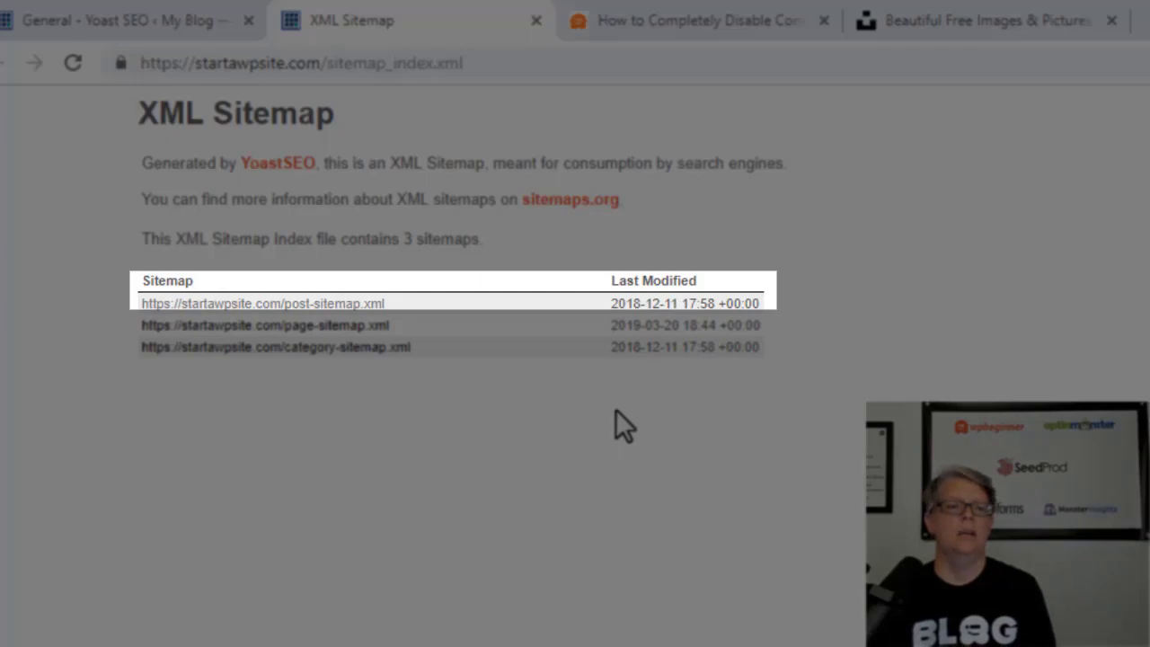
pyautogui.click(262, 304)
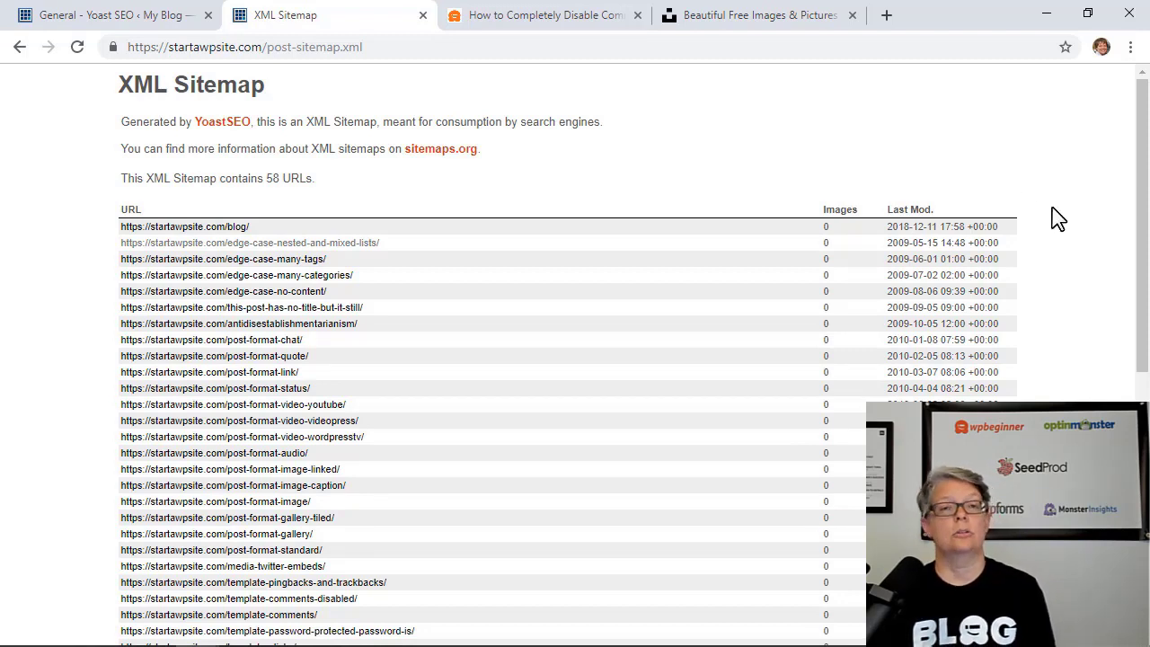
pyautogui.scroll(-1, 1052, 220)
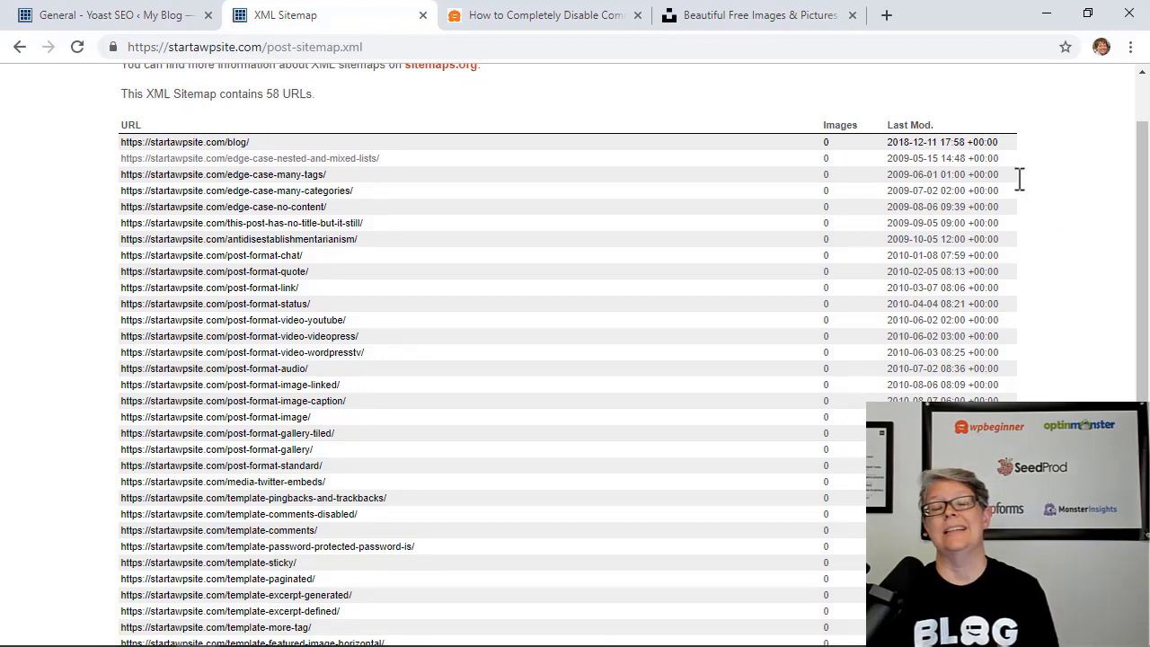
pyautogui.scroll(1, 665, 148)
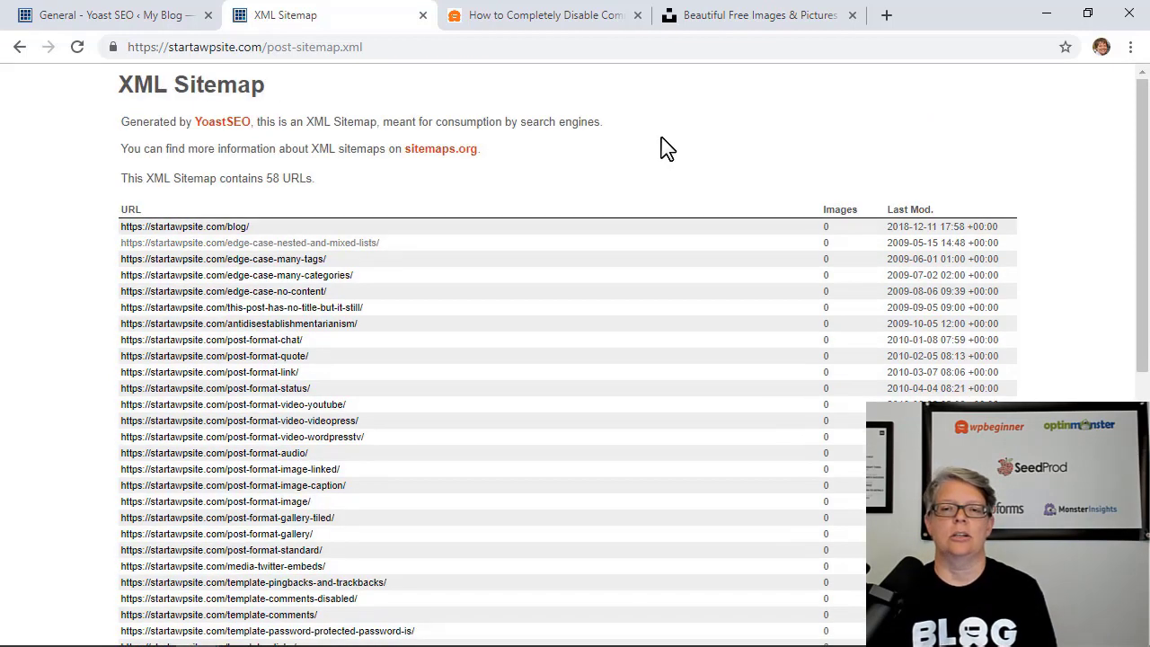
pyautogui.click(19, 47)
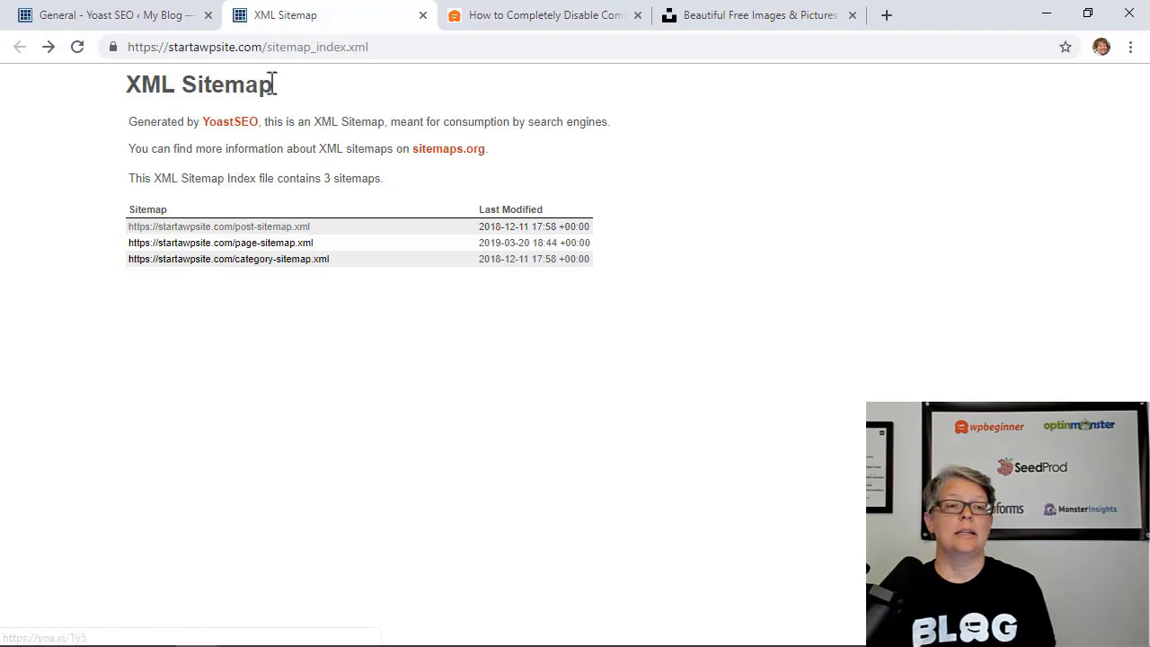
# Copy the sitemap_index.xml name from the address bar
pyautogui.moveTo(379, 47); pyautogui.dragTo(270, 43)
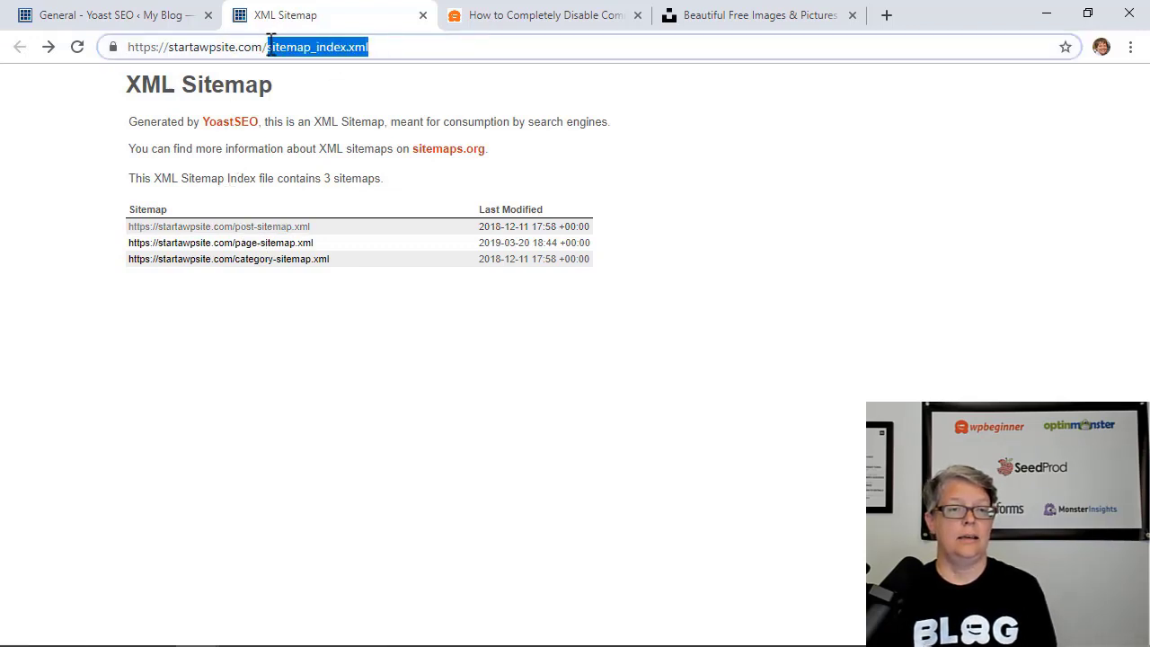
pyautogui.rightClick(293, 51)
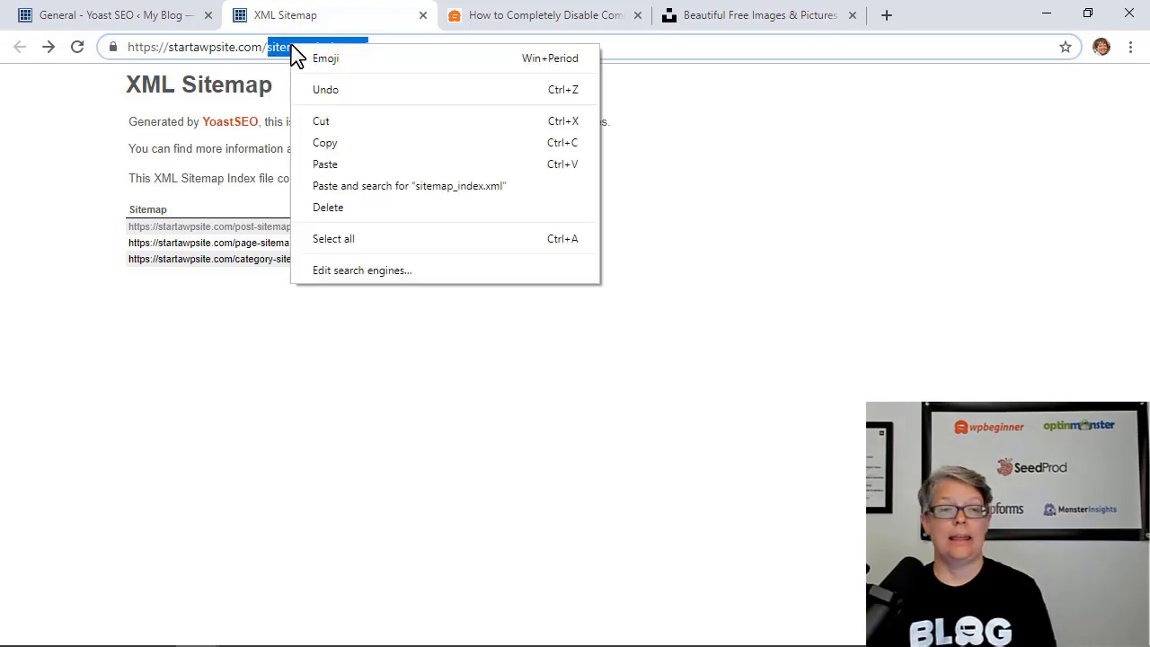
pyautogui.click(321, 147)
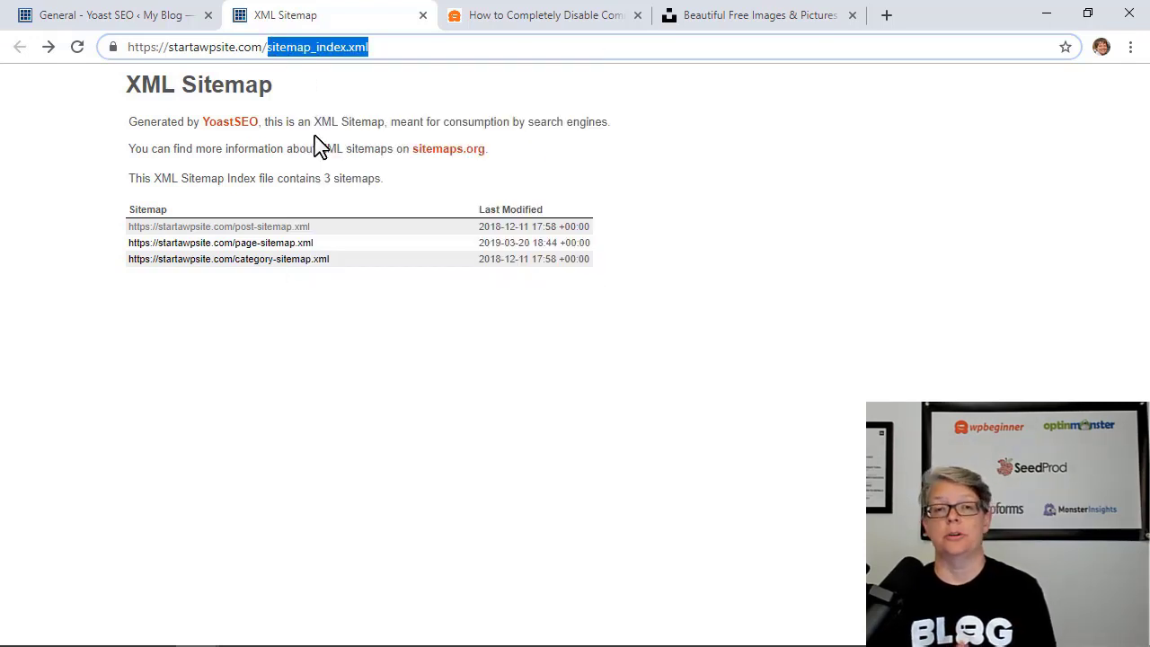
# Paste sitemap_index.xml into the new sitemap field, submit it, and dismiss the confirmation
pyautogui.hotkey('alt', 'Tab')
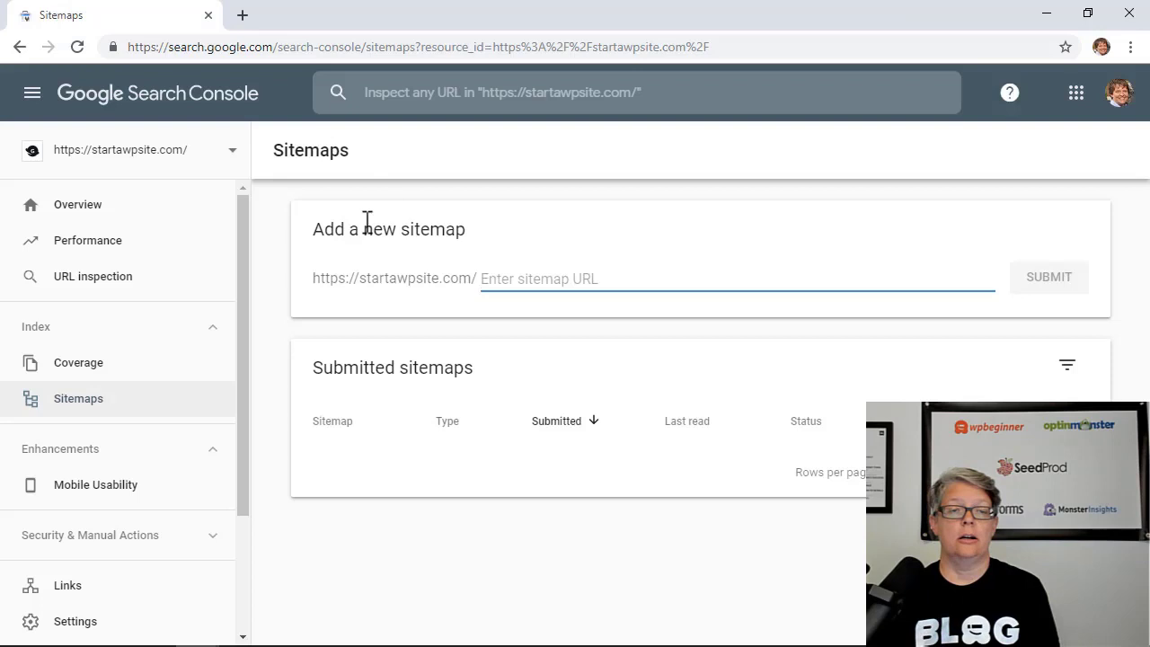
pyautogui.rightClick(516, 278)
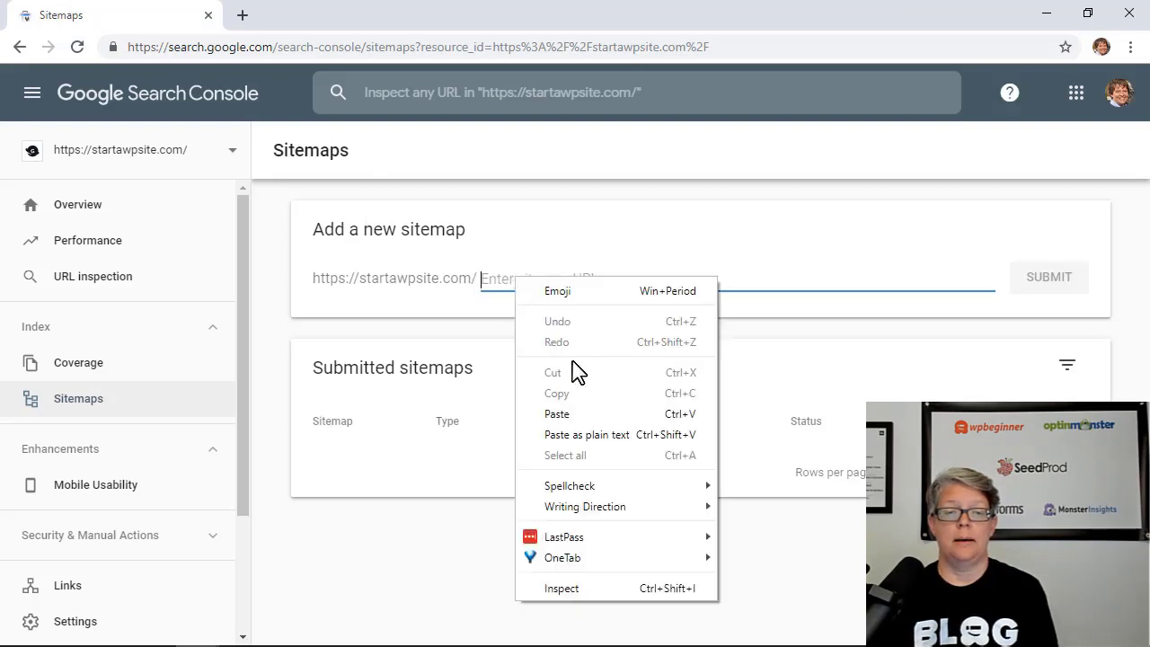
pyautogui.click(557, 414)
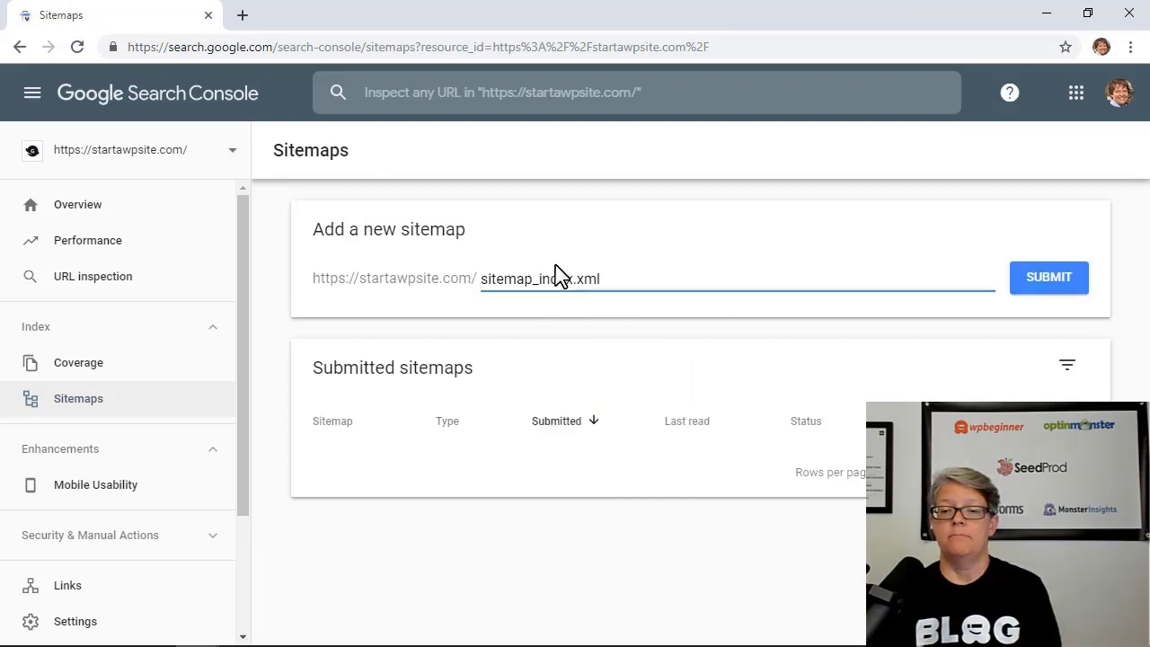
pyautogui.click(1030, 286)
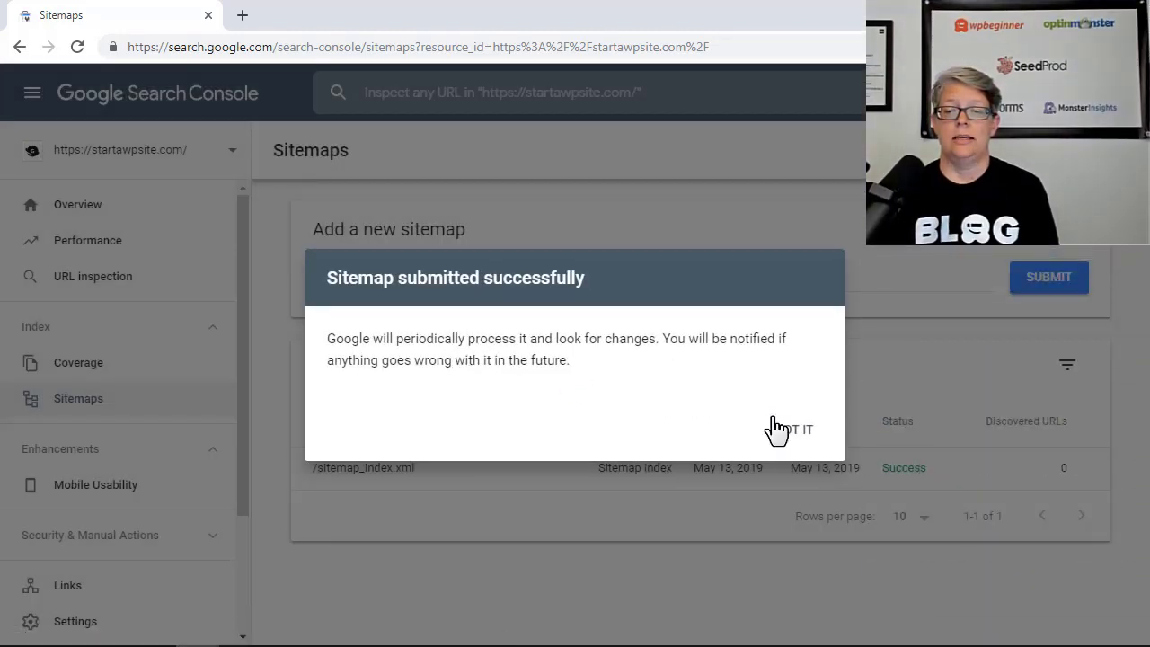
pyautogui.click(789, 436)
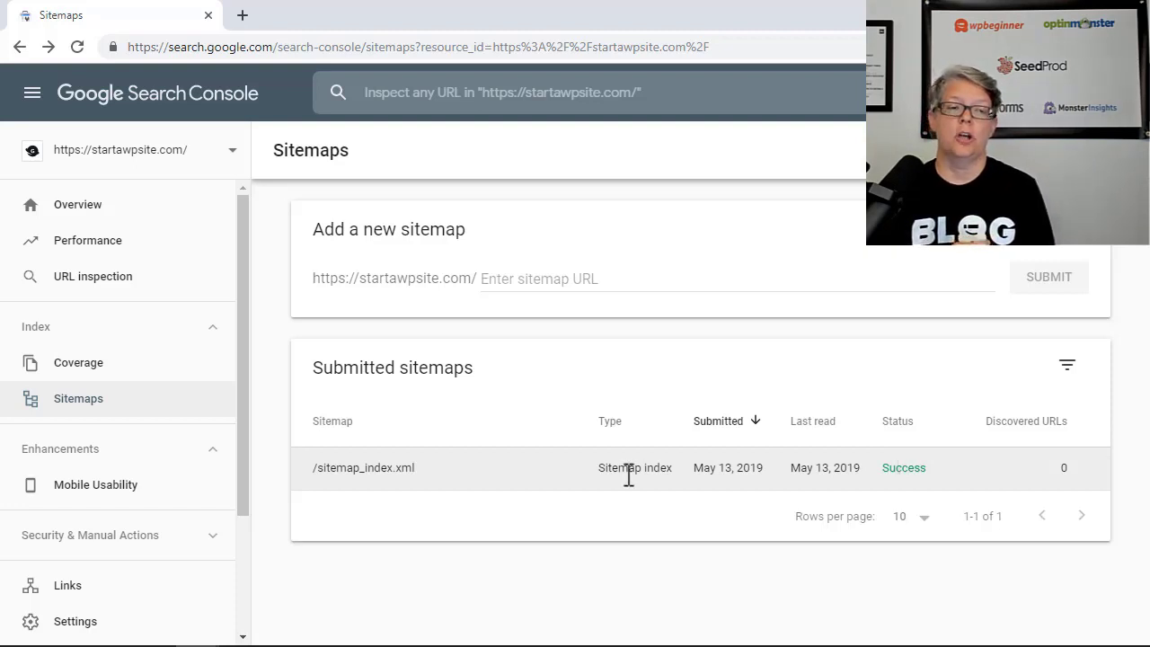
# Show the Coverage report's Valid pages and view the 'Indexed, not submitted in sitemap' details
pyautogui.click(92, 375)
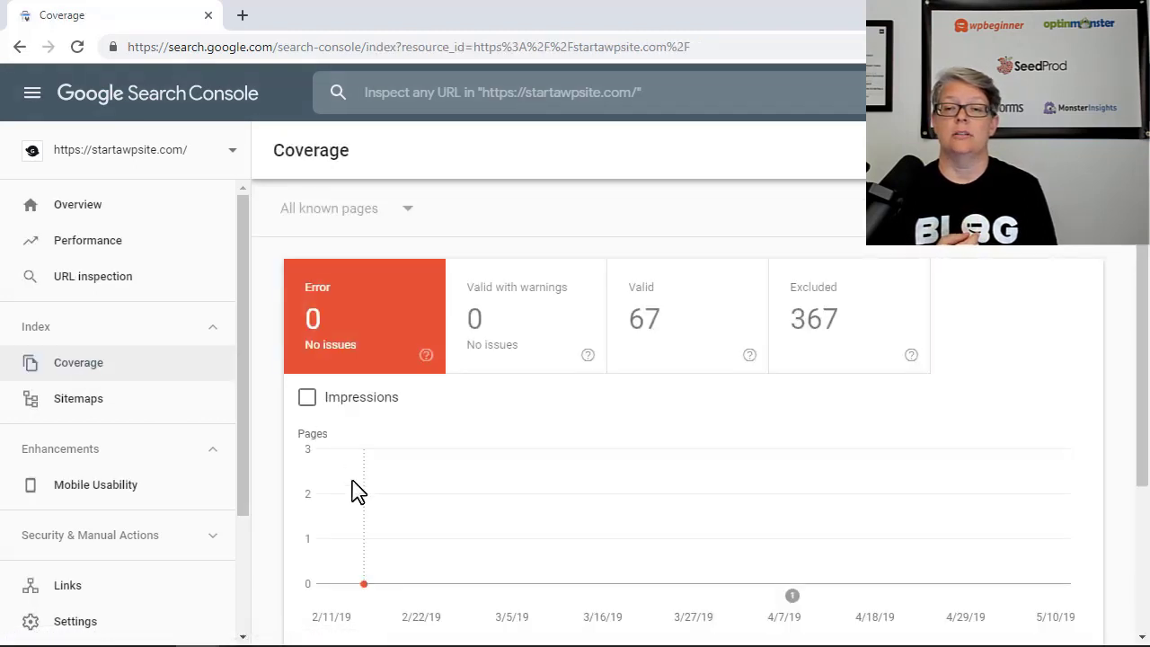
pyautogui.moveTo(358, 491)
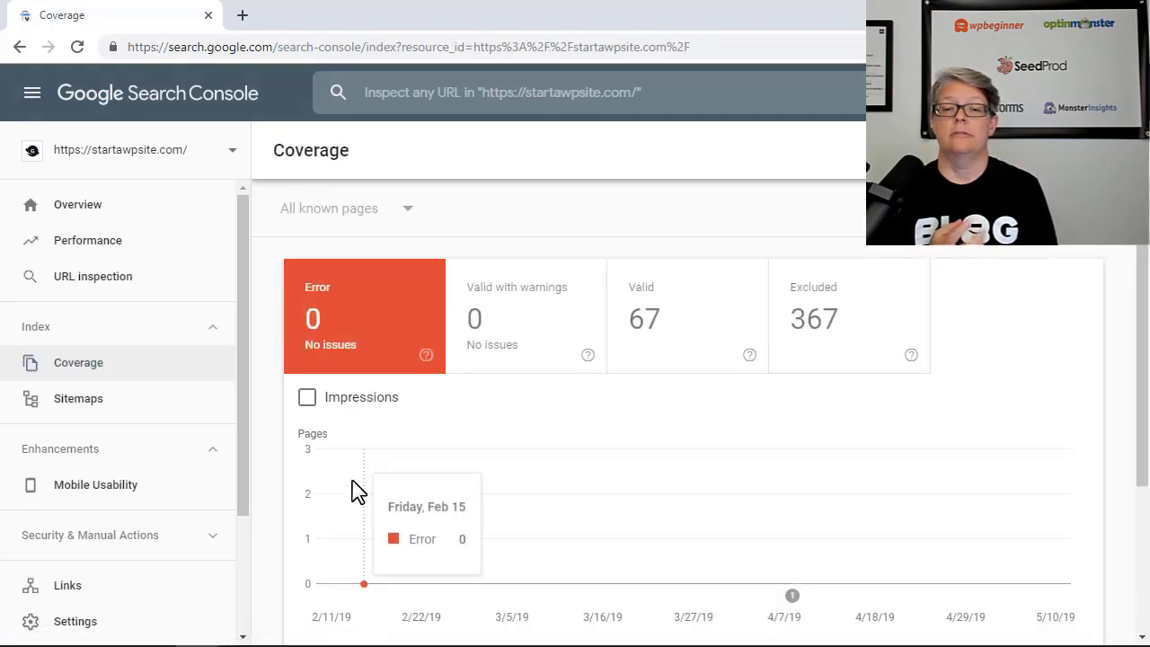
pyautogui.click(686, 348)
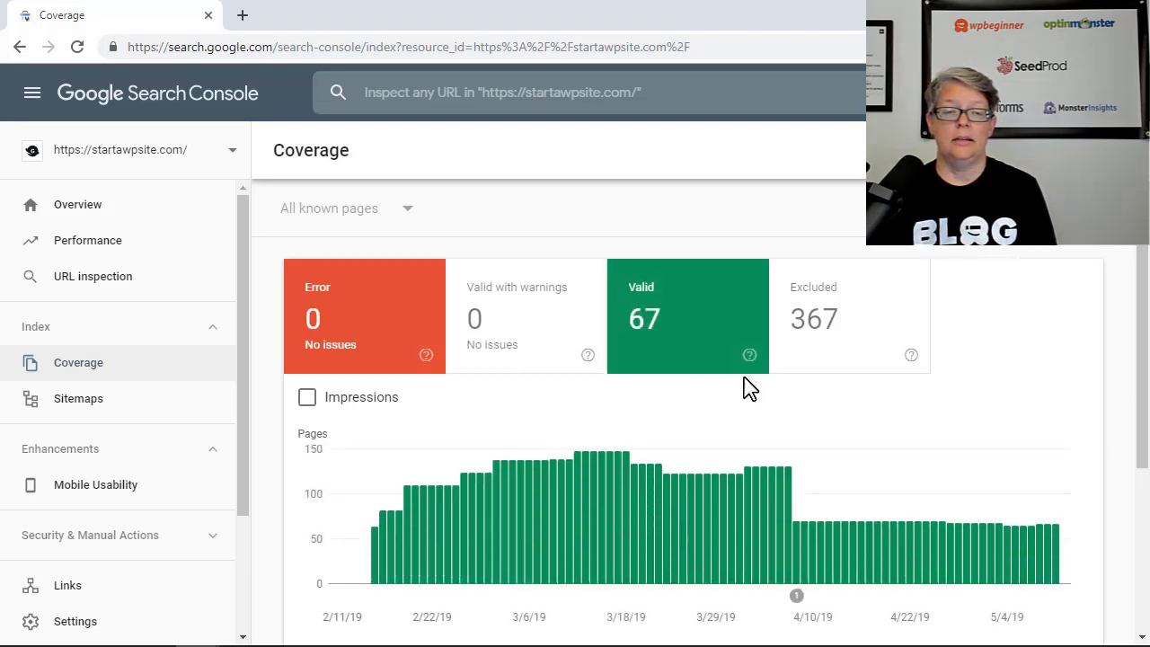
pyautogui.scroll(-3, 745, 386)
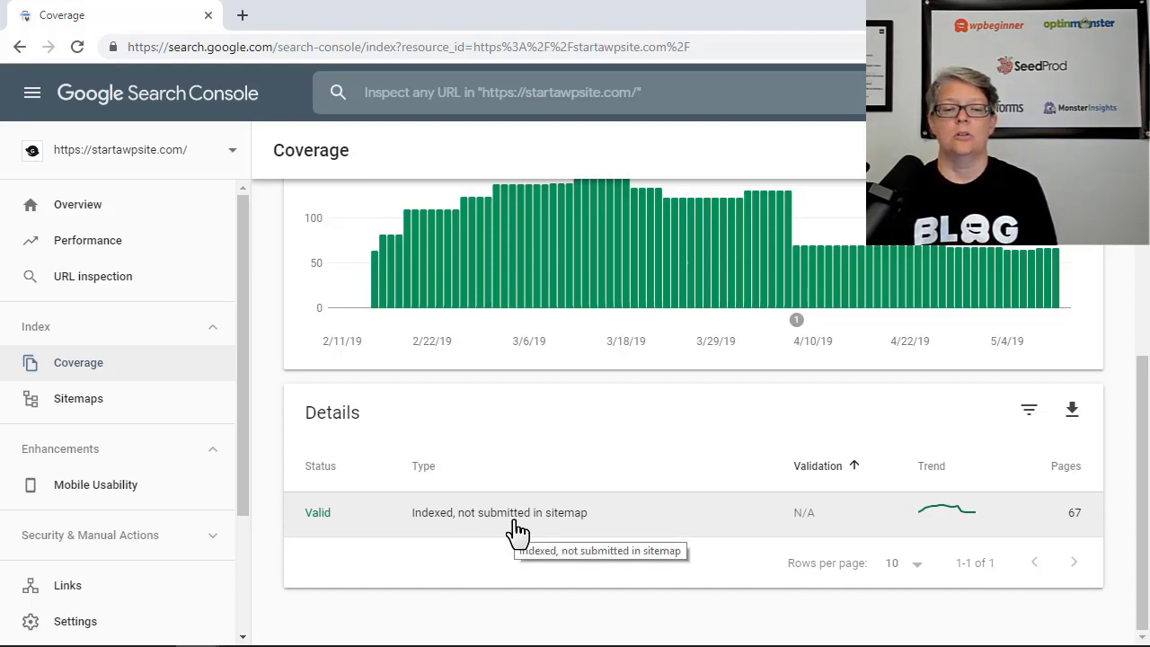
pyautogui.click(574, 532)
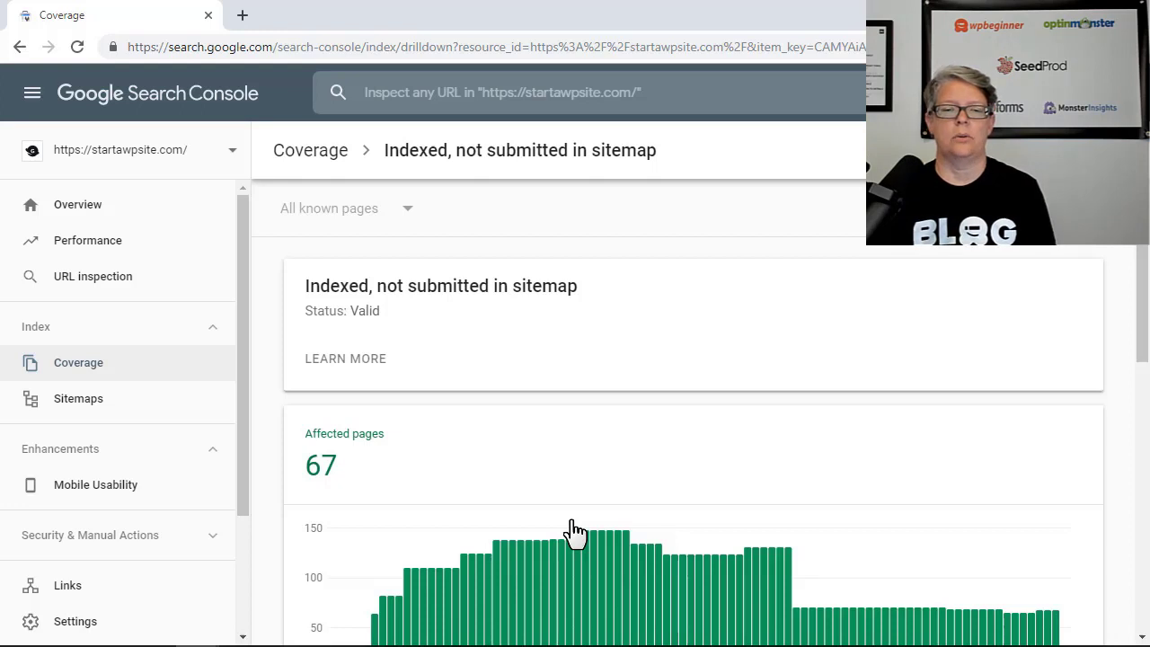
pyautogui.scroll(-1, 575, 530)
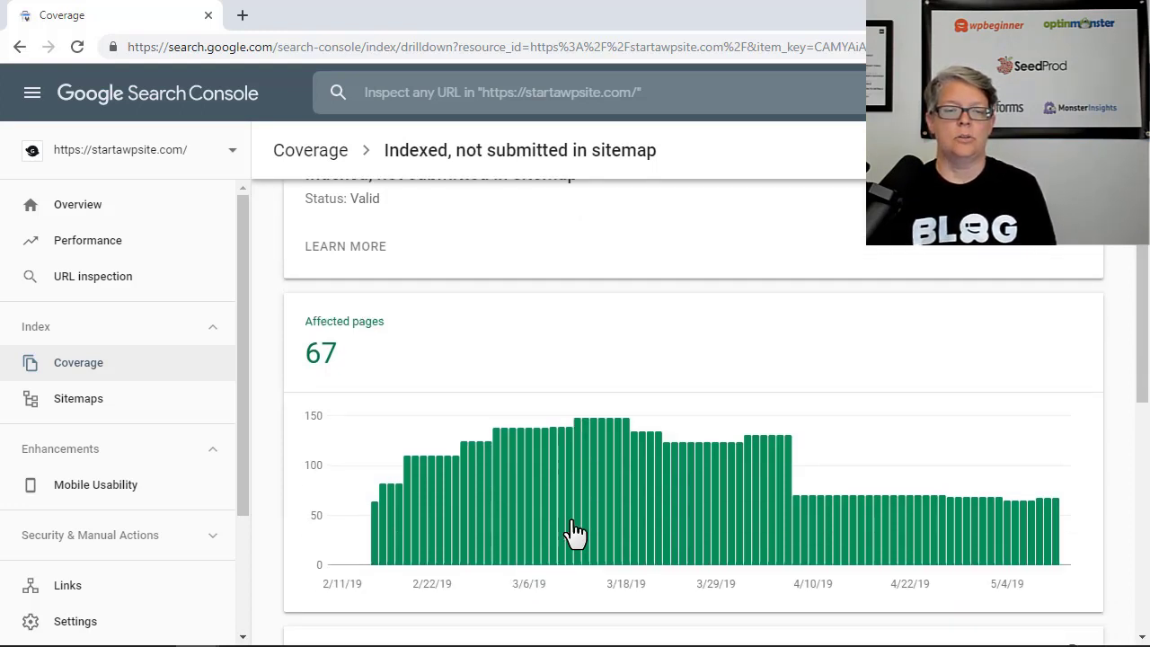
pyautogui.scroll(-1, 575, 530)
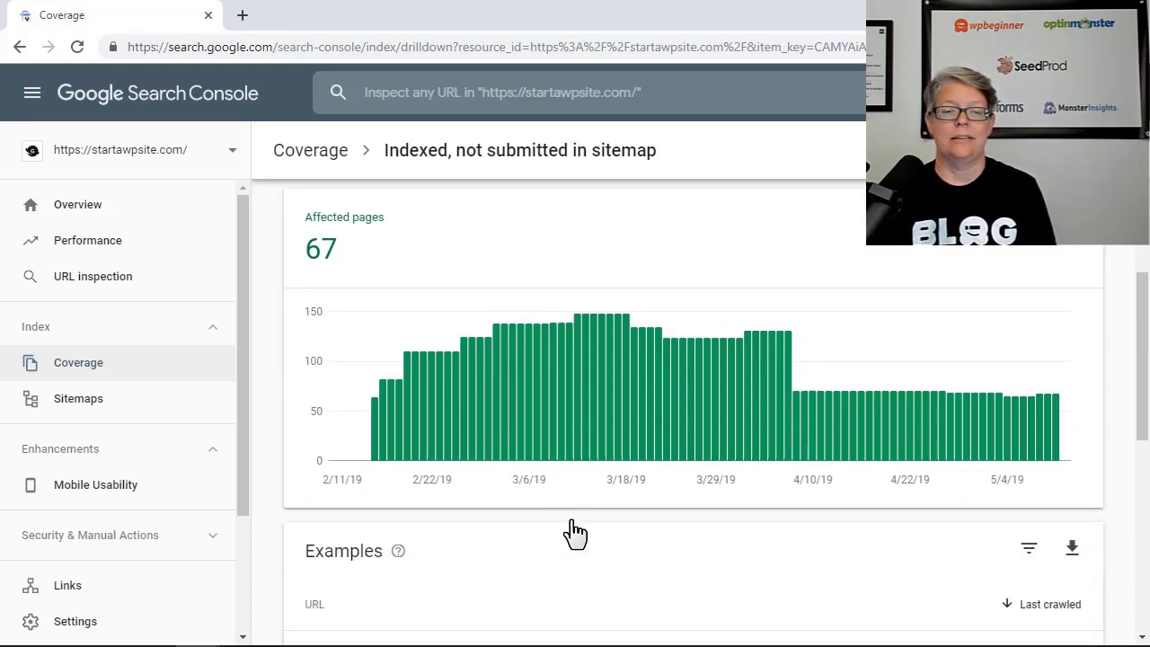
pyautogui.scroll(-1, 575, 532)
pyautogui.scroll(-1, 575, 532)
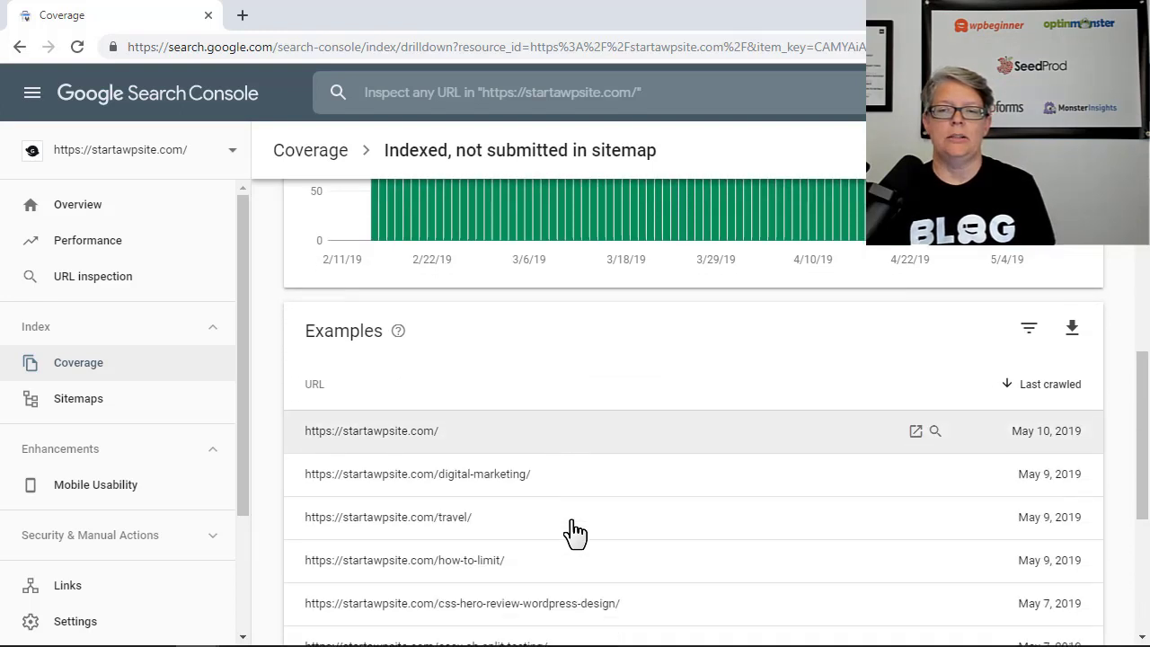
pyautogui.scroll(-1, 575, 531)
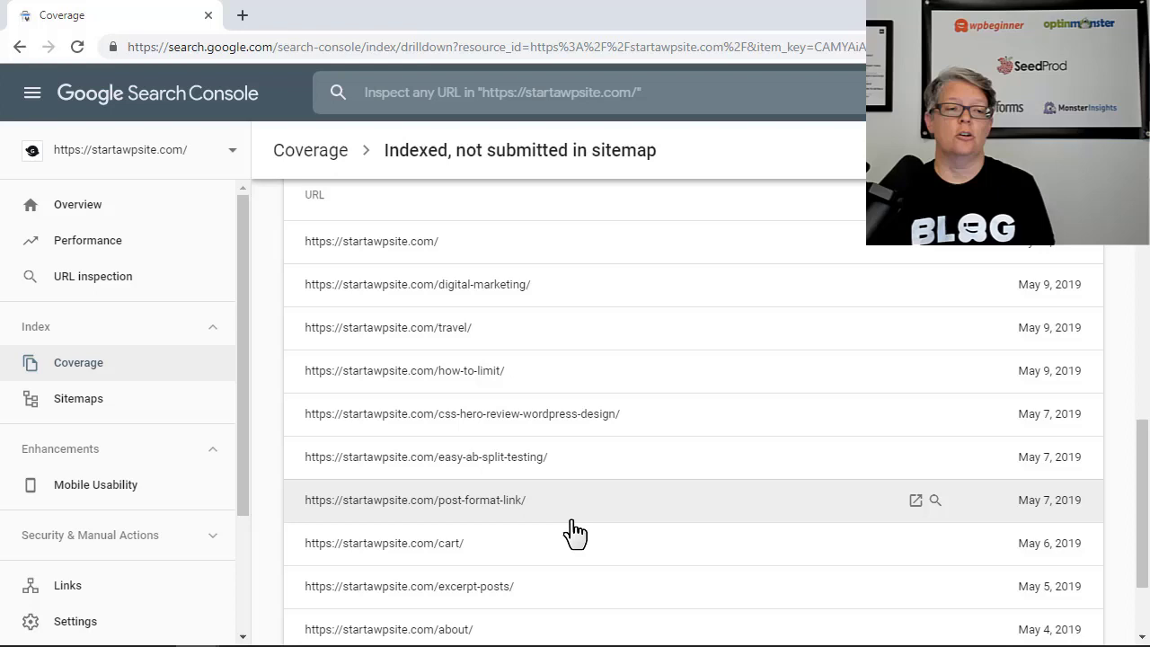
# Return to the Coverage overview and reopen the 'Indexed, not submitted in sitemap' details
pyautogui.click(96, 364)
pyautogui.scroll(-1, 544, 477)
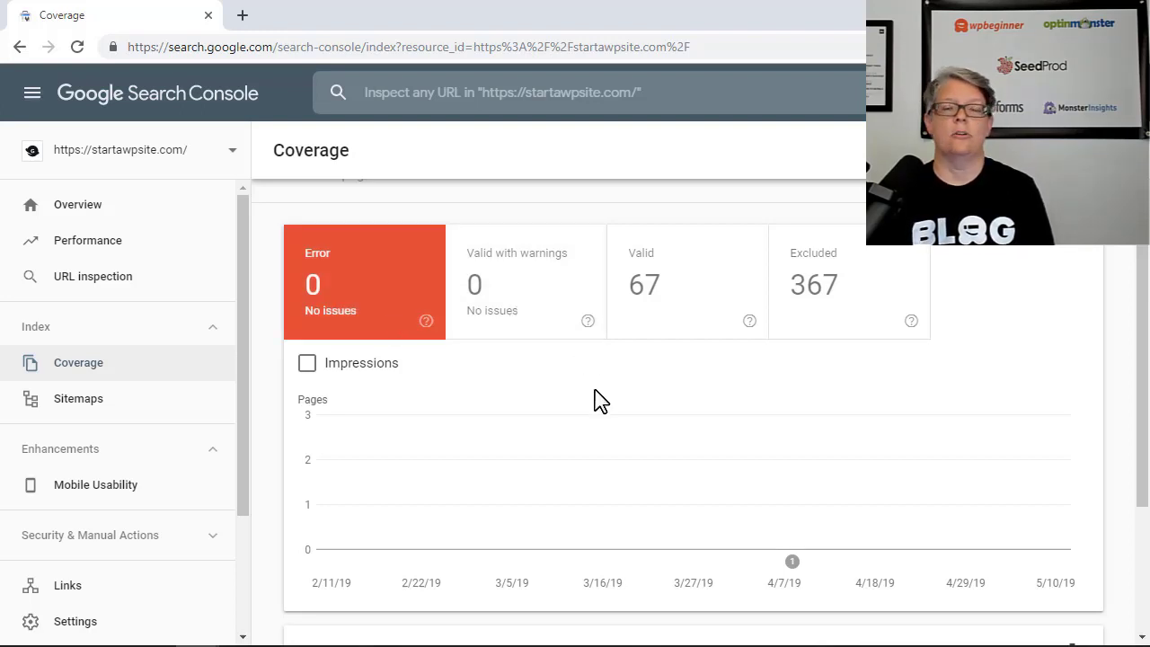
pyautogui.scroll(-1, 600, 400)
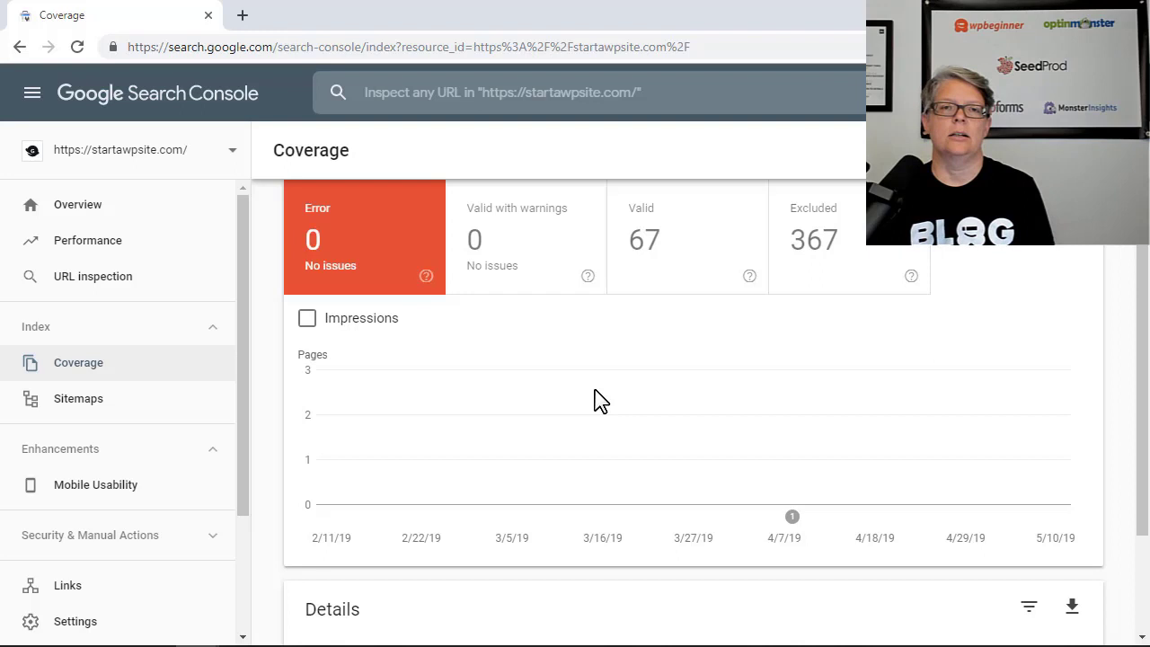
pyautogui.scroll(-3, 600, 400)
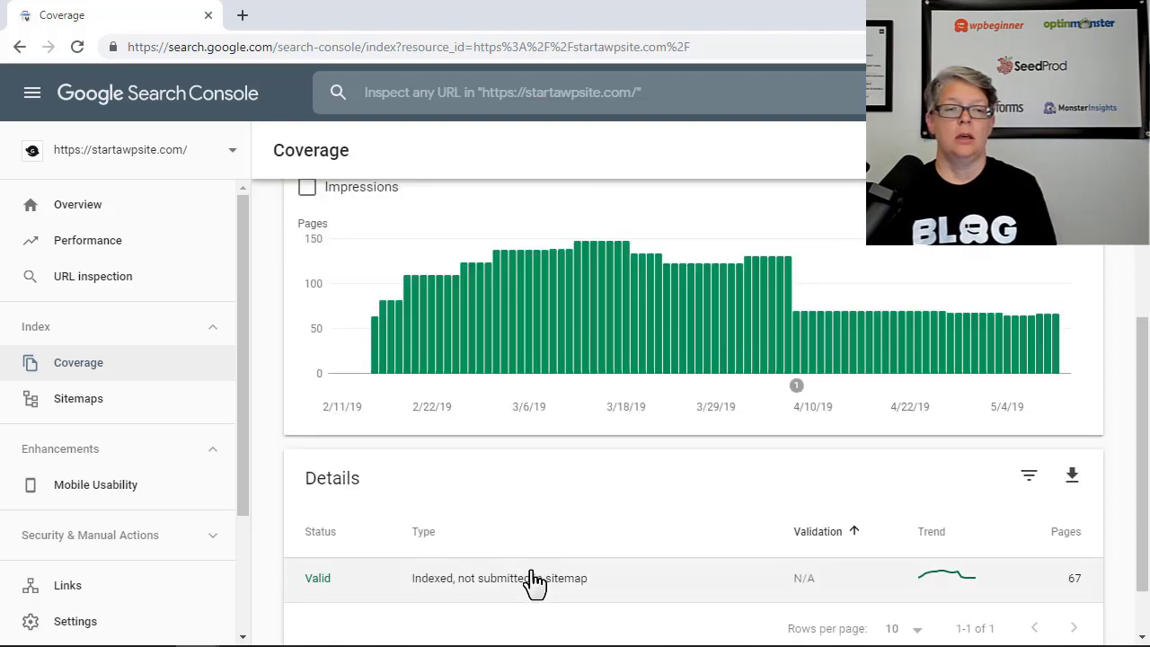
pyautogui.click(521, 582)
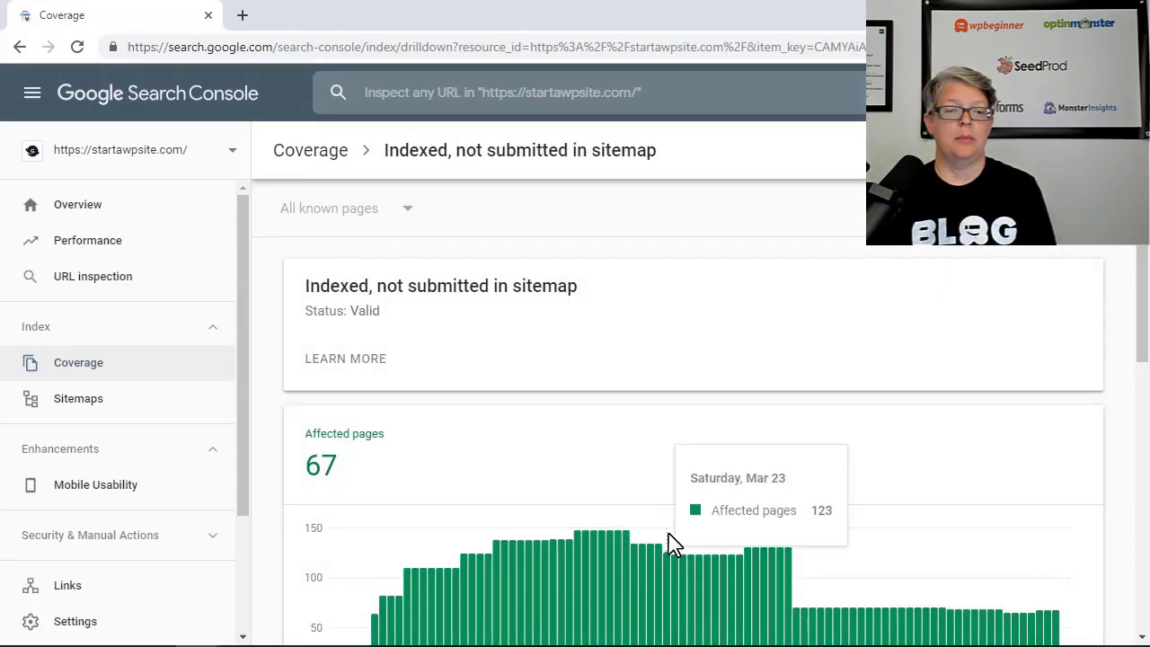
pyautogui.scroll(-4, 674, 543)
pyautogui.scroll(-1, 673, 543)
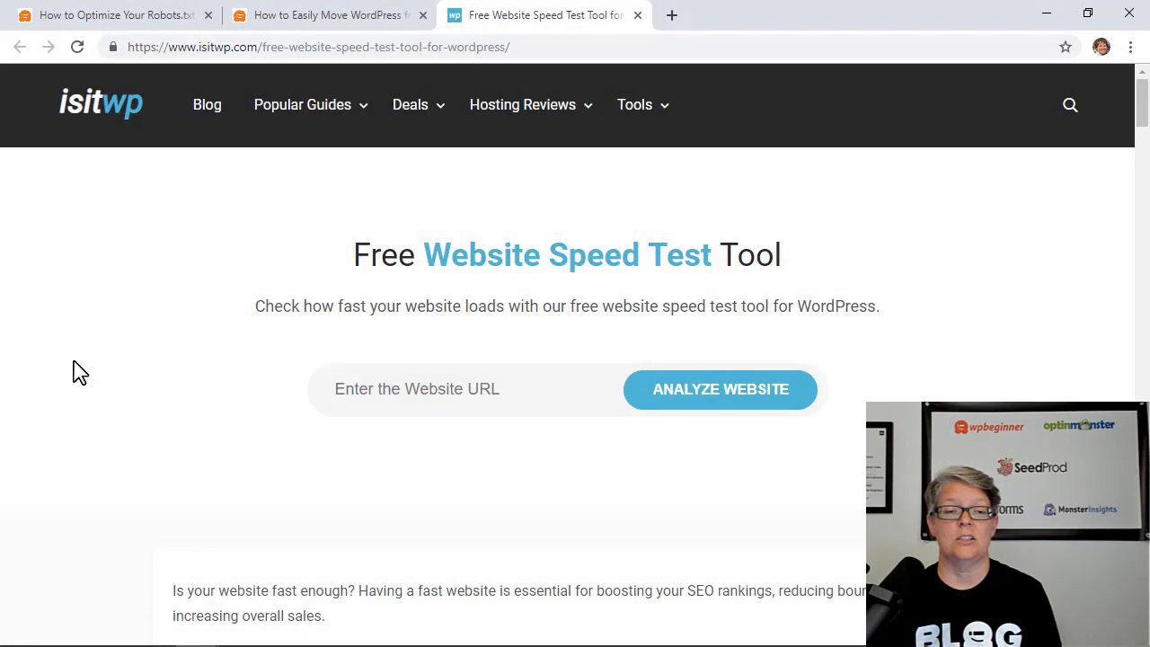
# Analyze startawpsite.com with IsItWP's speed test
pyautogui.click(373, 395)
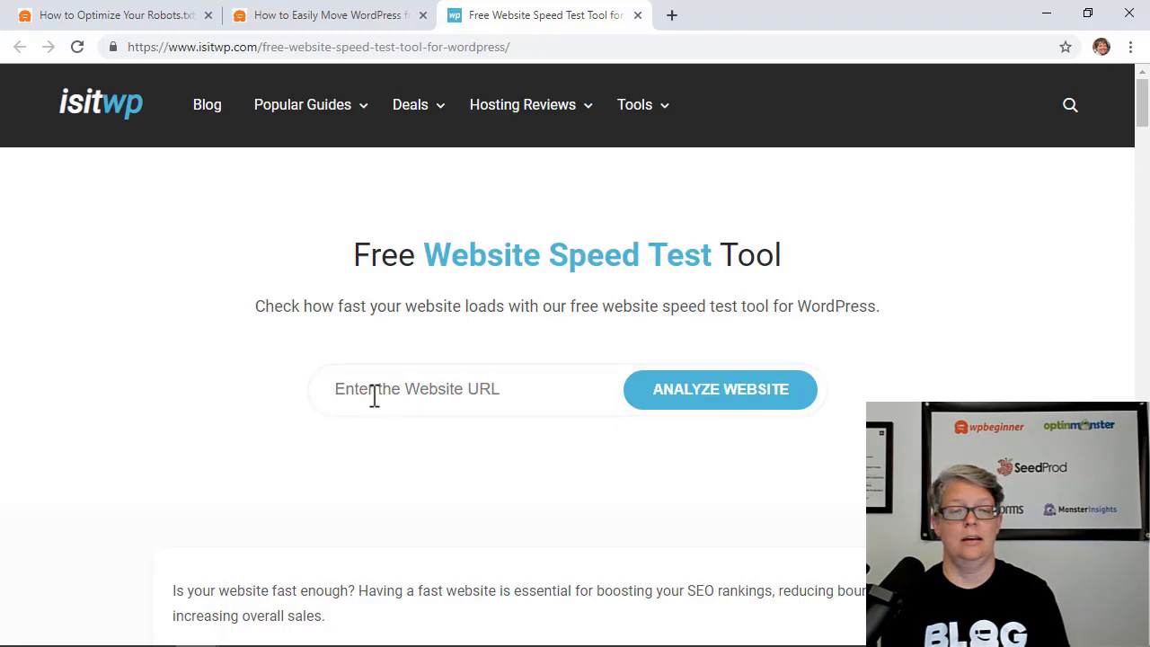
pyautogui.write('starta')
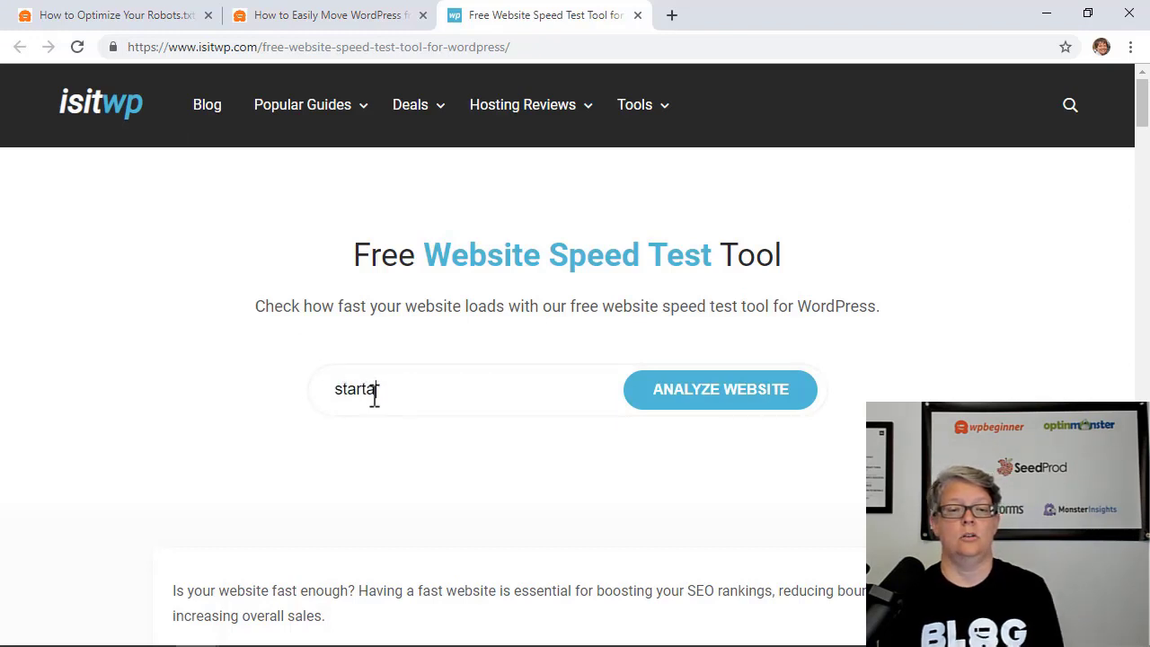
pyautogui.write('wpsite.com')
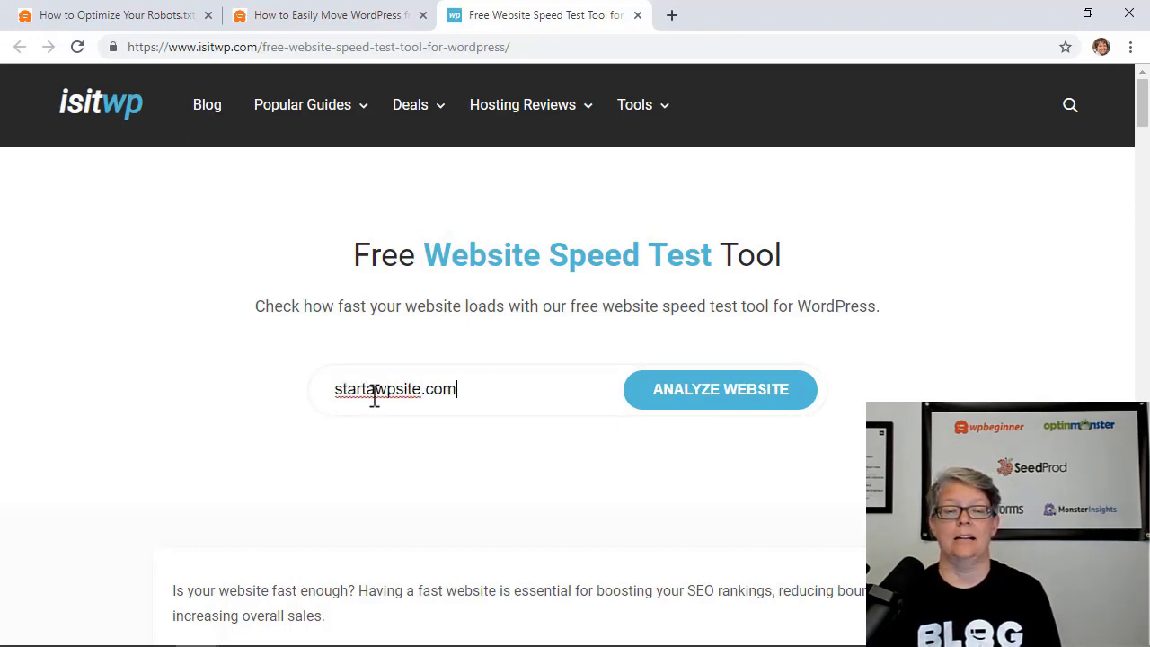
pyautogui.click(734, 415)
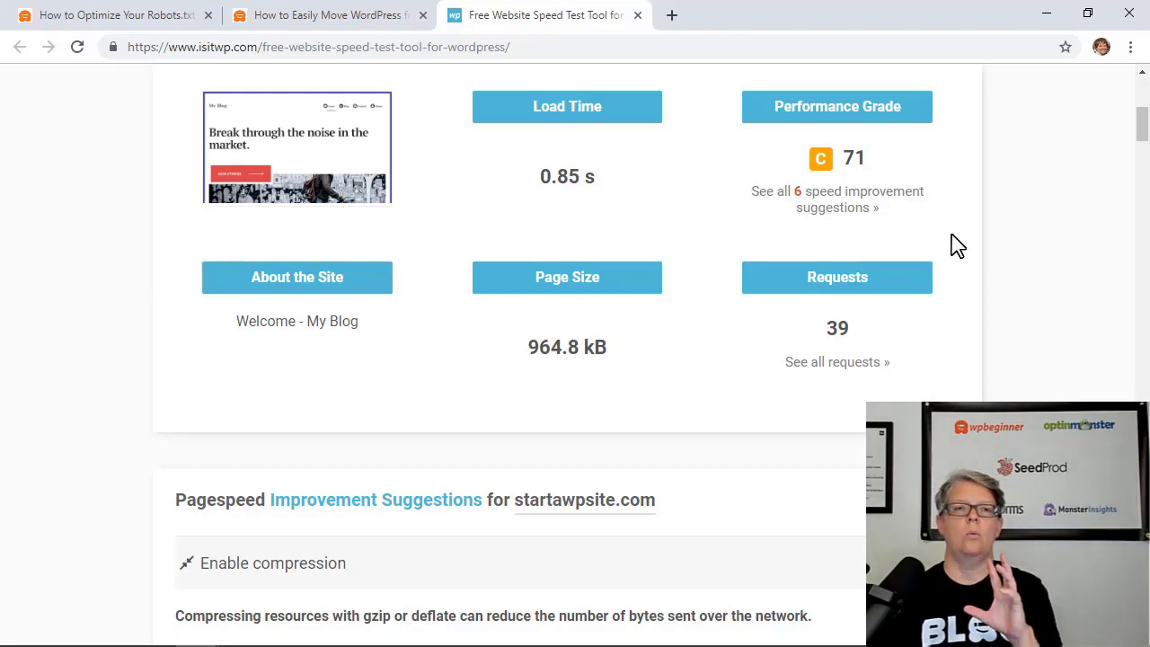
# Jump from the results to the list of six Pagespeed improvement suggestions
pyautogui.scroll(-1, 957, 245)
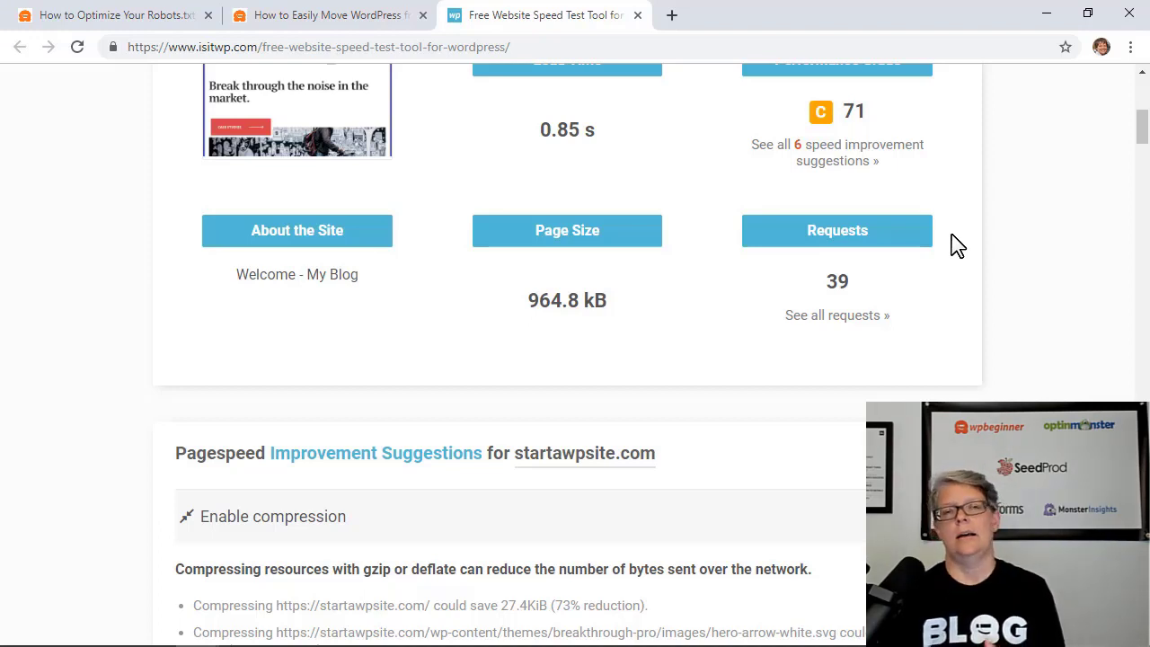
pyautogui.scroll(2, 957, 244)
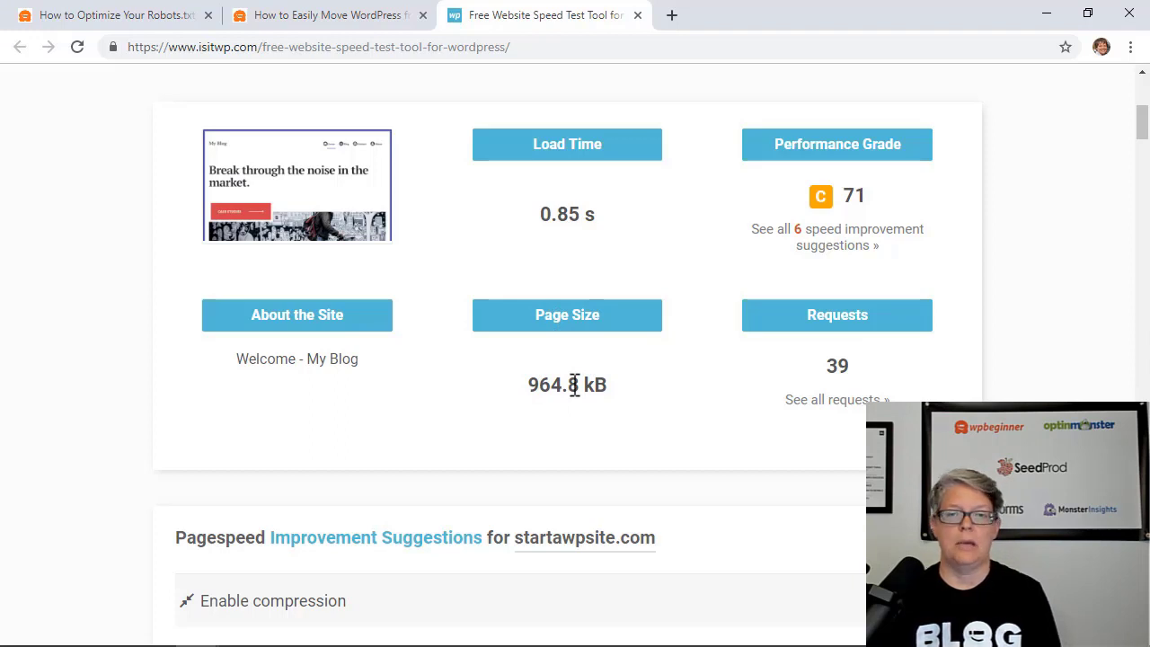
pyautogui.click(837, 237)
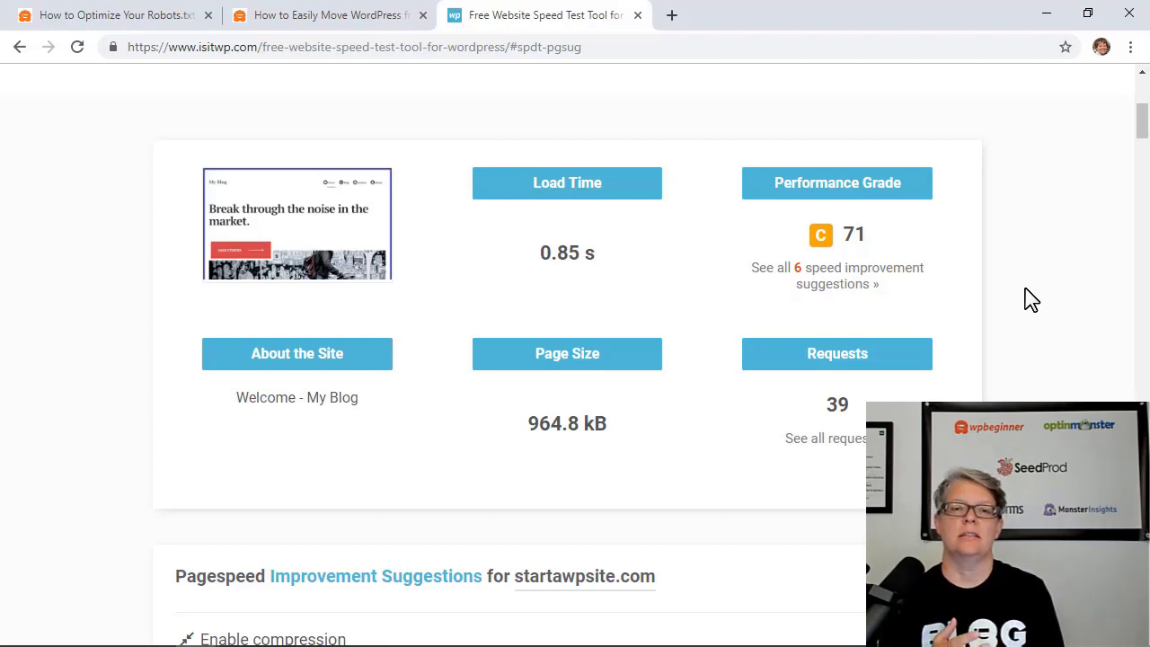
pyautogui.scroll(-2, 1030, 299)
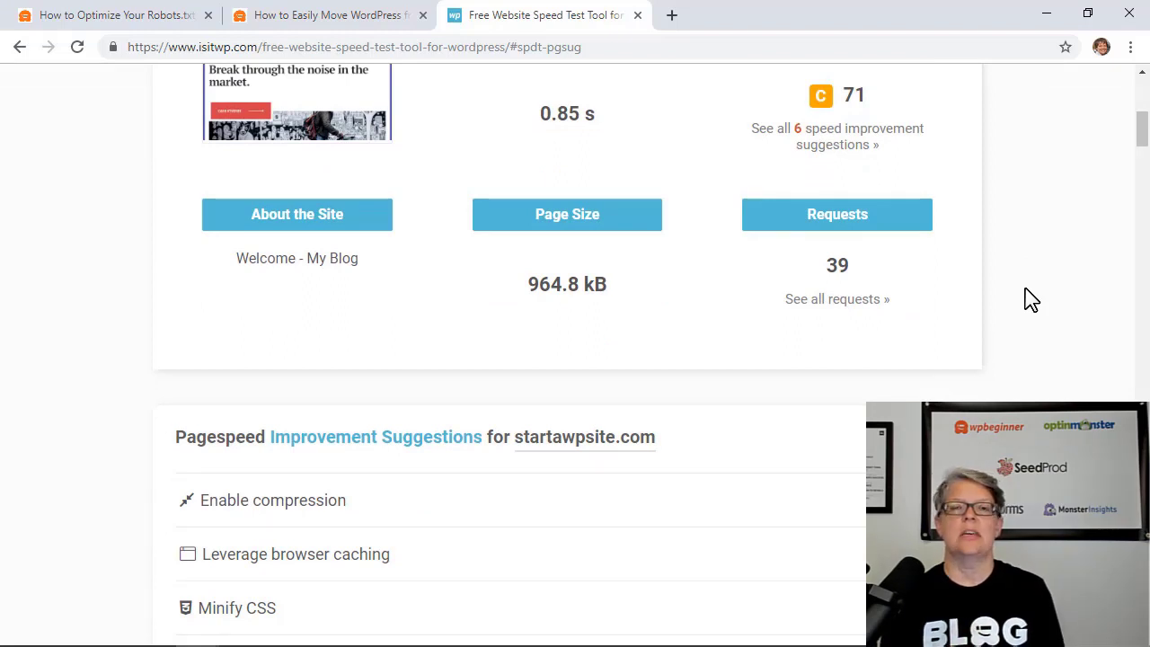
pyautogui.scroll(-2, 1030, 300)
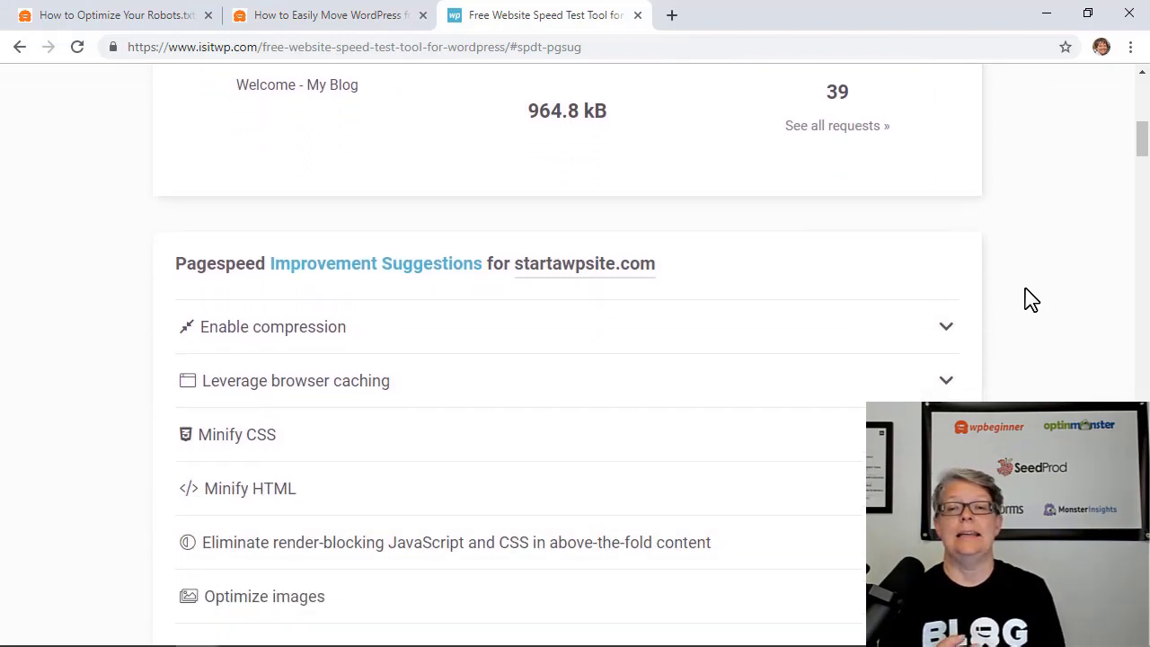
pyautogui.scroll(-1, 1031, 299)
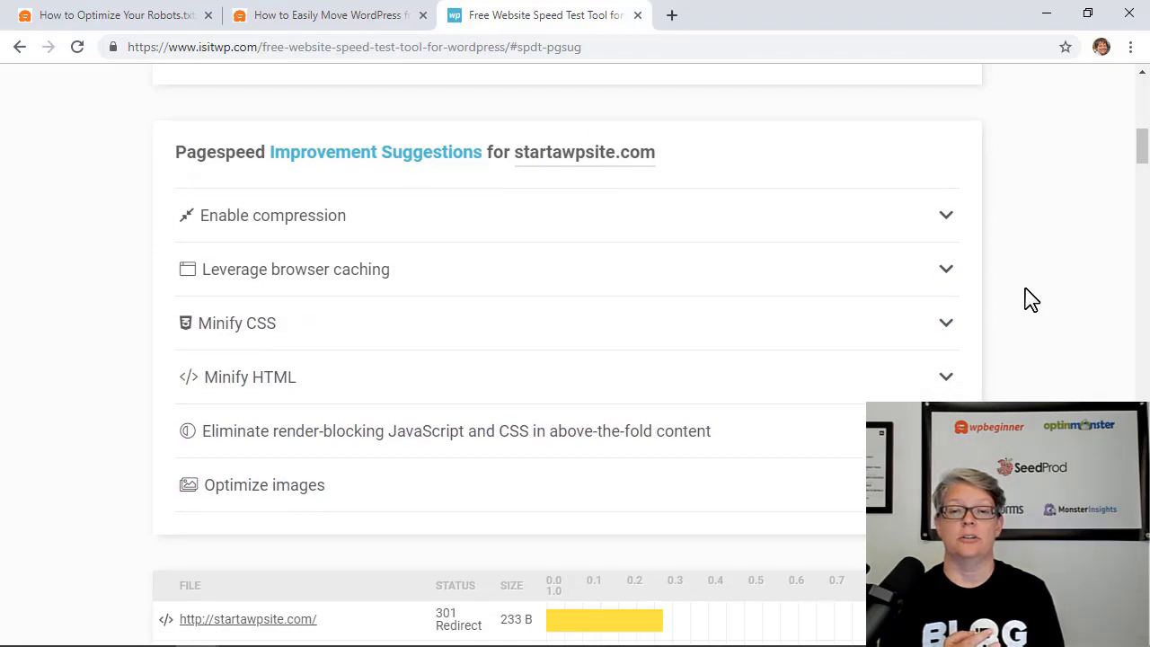
# Expand and collapse Enable compression, then expand the Leverage browser caching file list
pyautogui.click(893, 229)
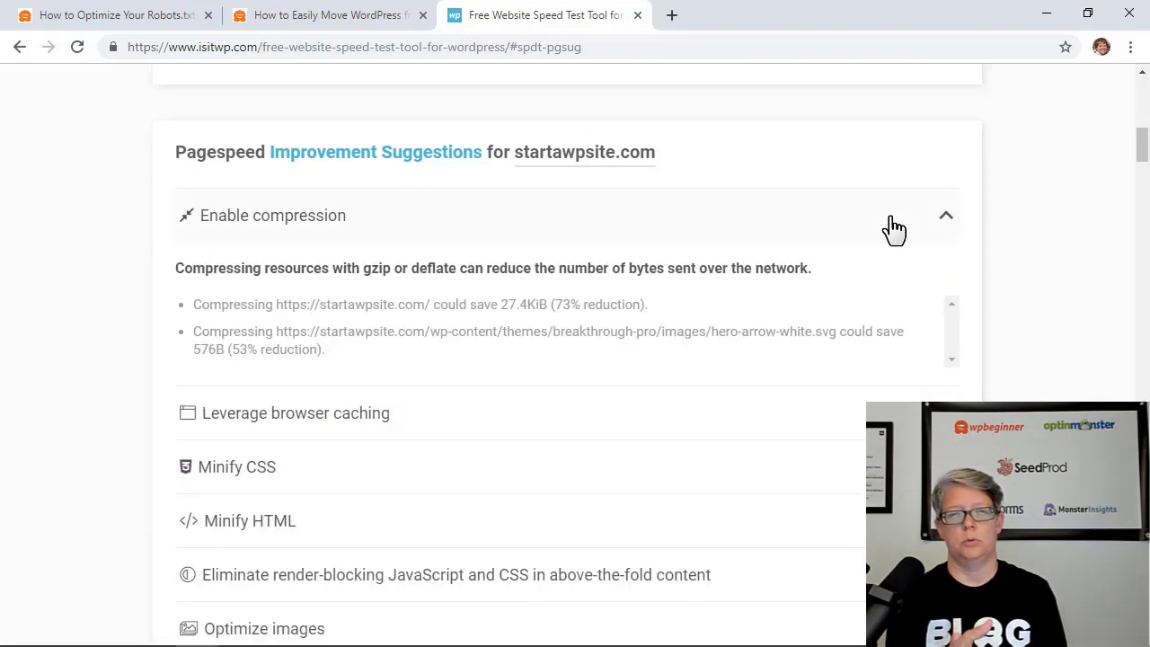
pyautogui.click(893, 229)
pyautogui.click(848, 285)
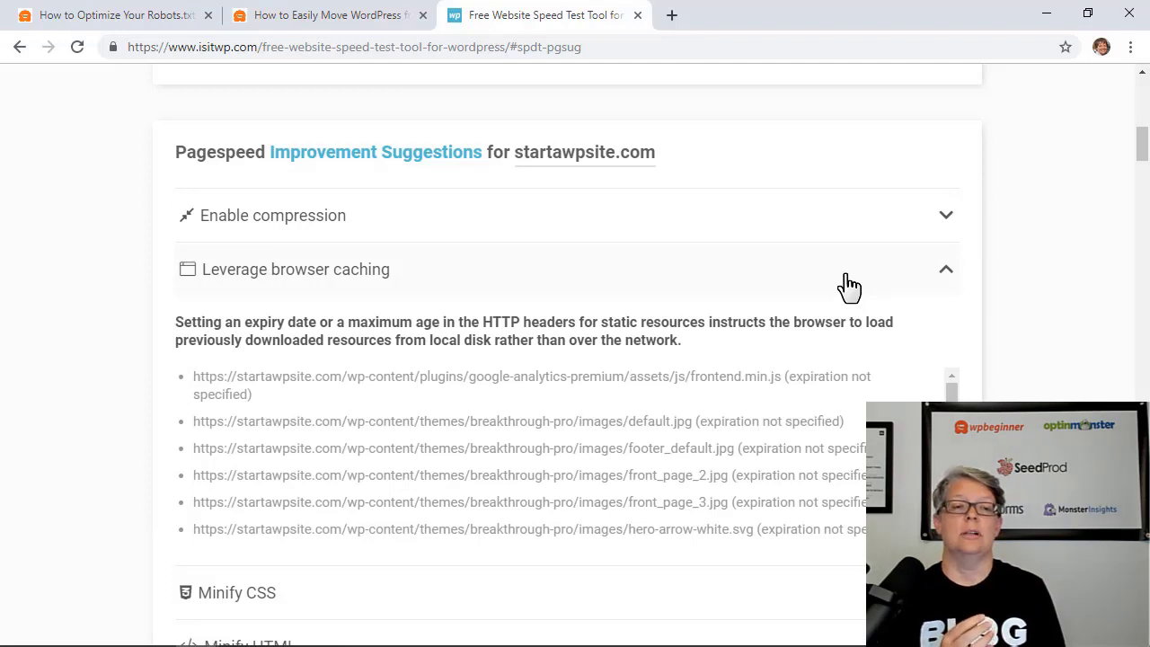
pyautogui.scroll(-2, 995, 341)
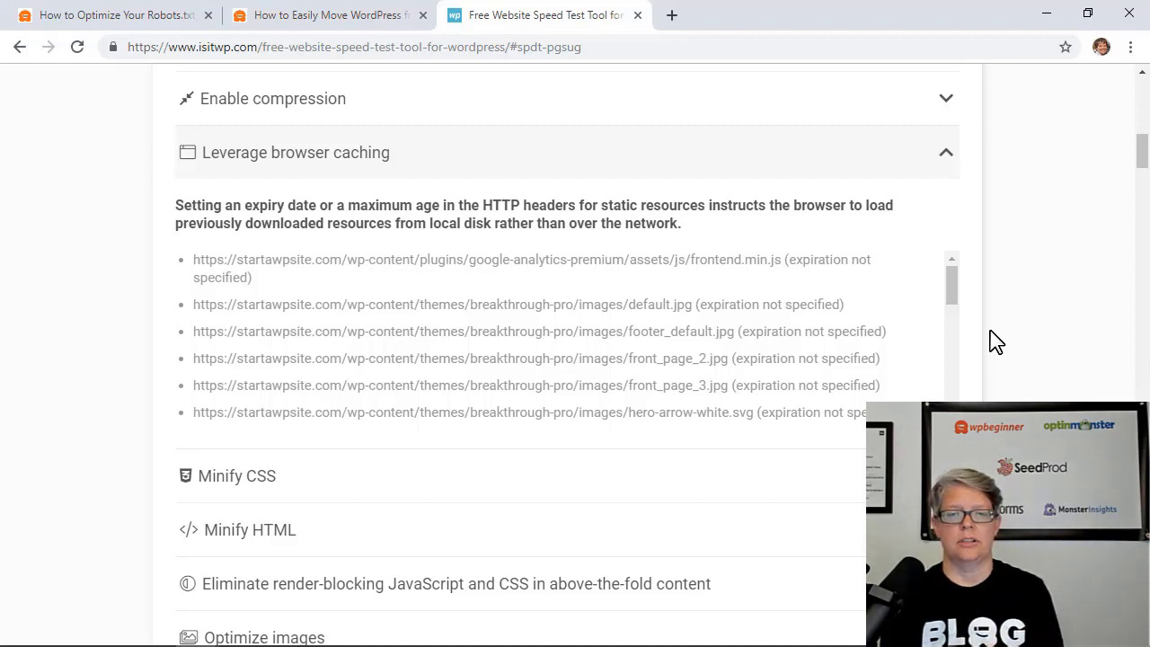
pyautogui.scroll(5, 995, 342)
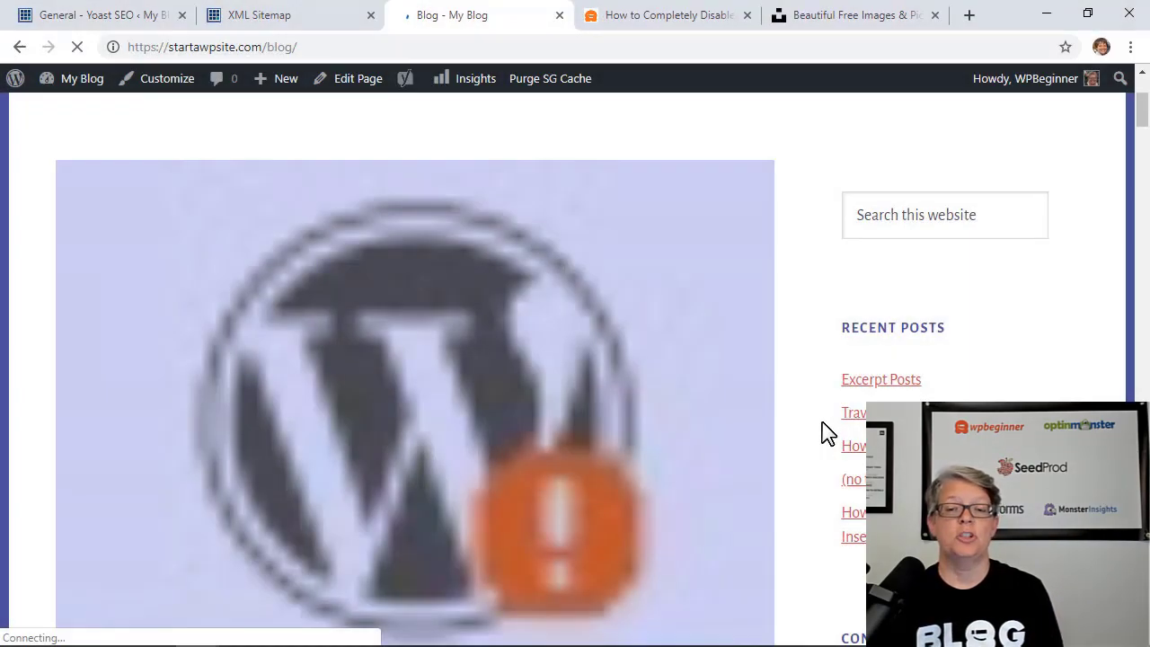
# Open the Excerpt Posts article and scroll down to the more-button GIF and its caption
pyautogui.scroll(-5, 826, 431)
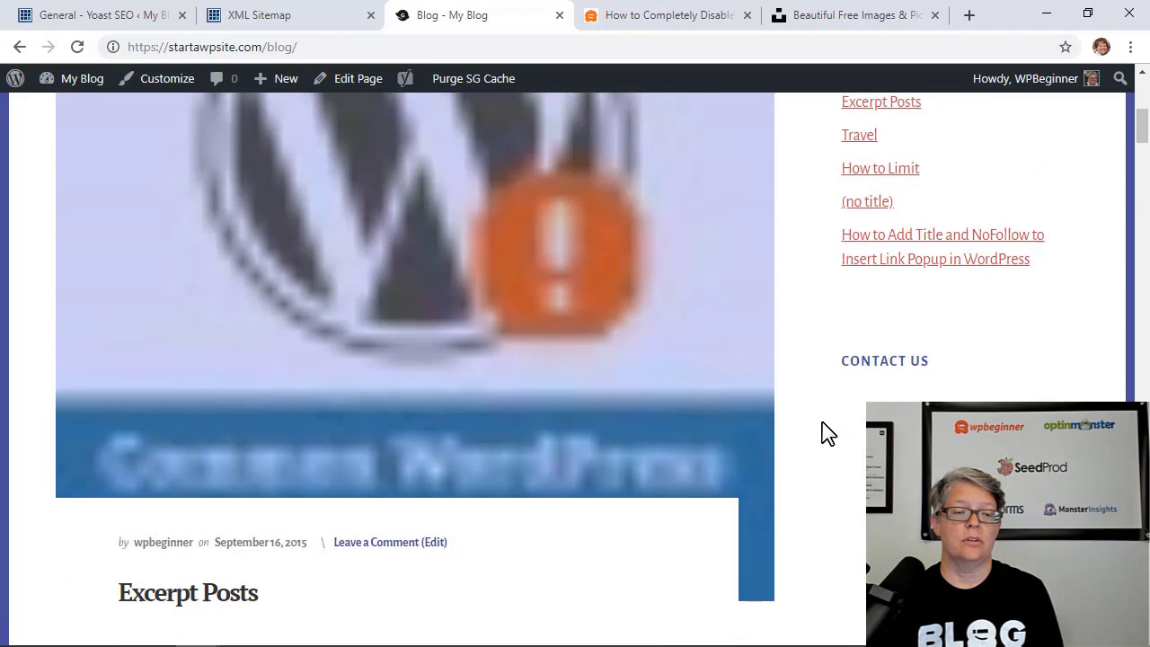
pyautogui.click(150, 492)
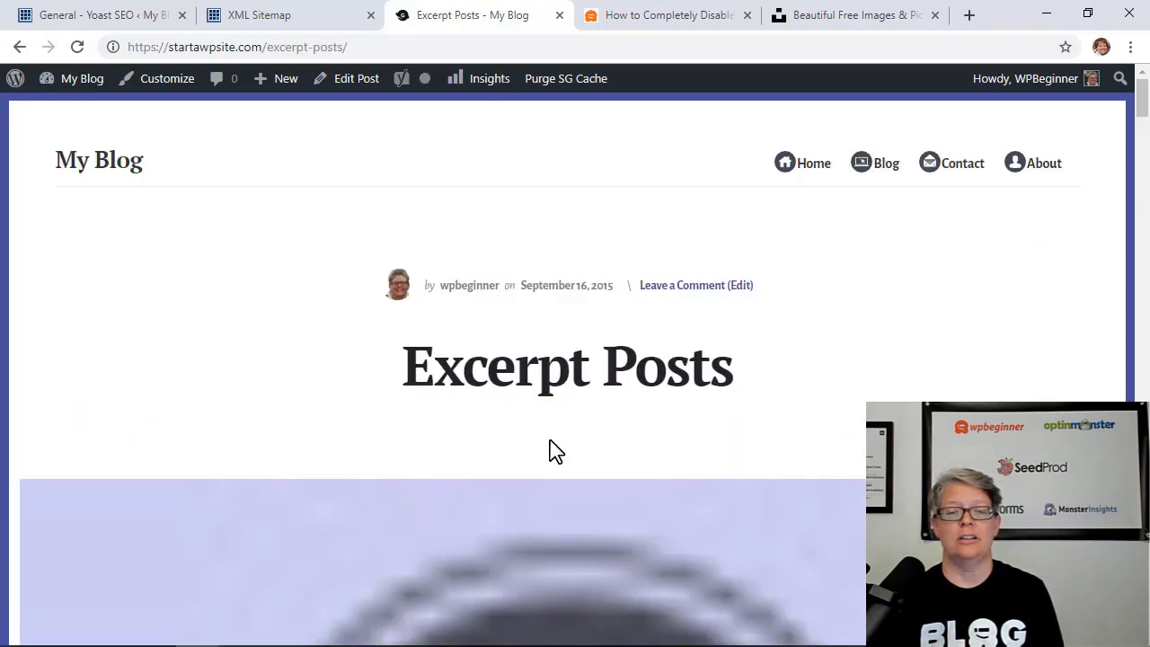
pyautogui.scroll(-3, 550, 440)
pyautogui.scroll(-2, 548, 437)
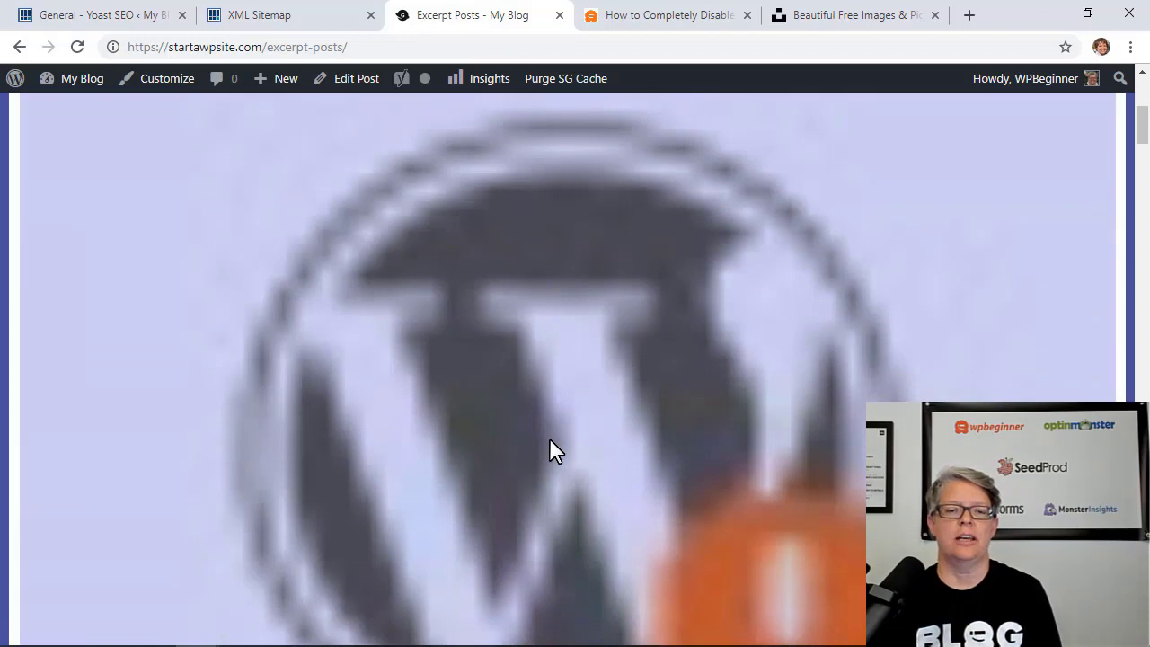
pyautogui.scroll(-2, 549, 437)
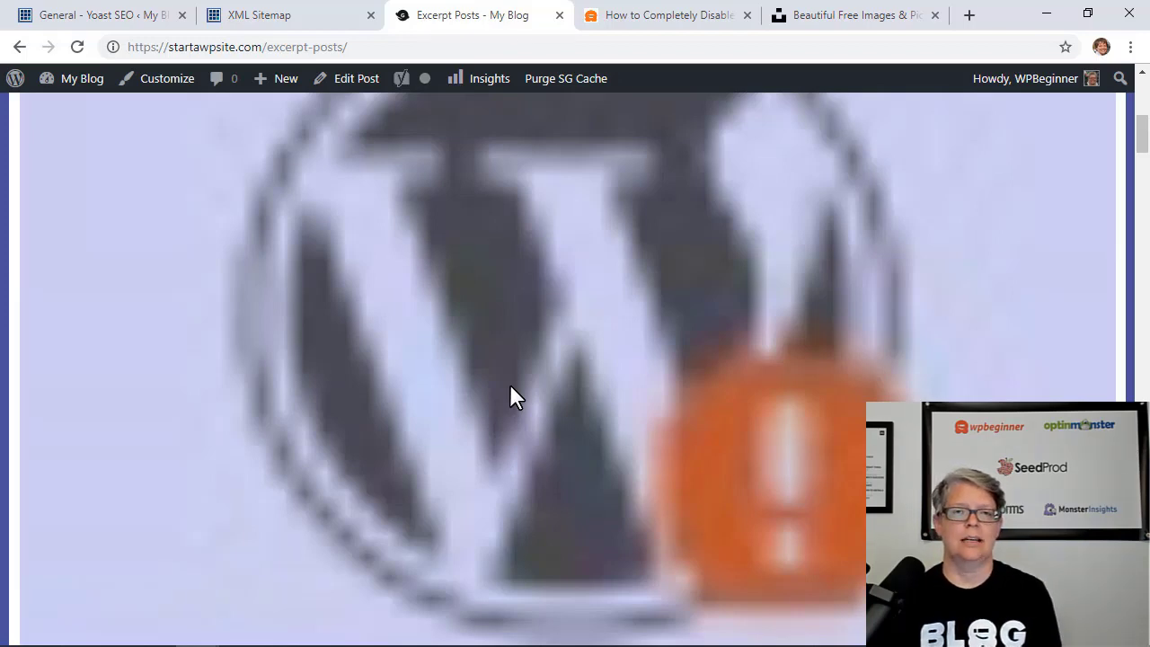
pyautogui.scroll(-10, 509, 386)
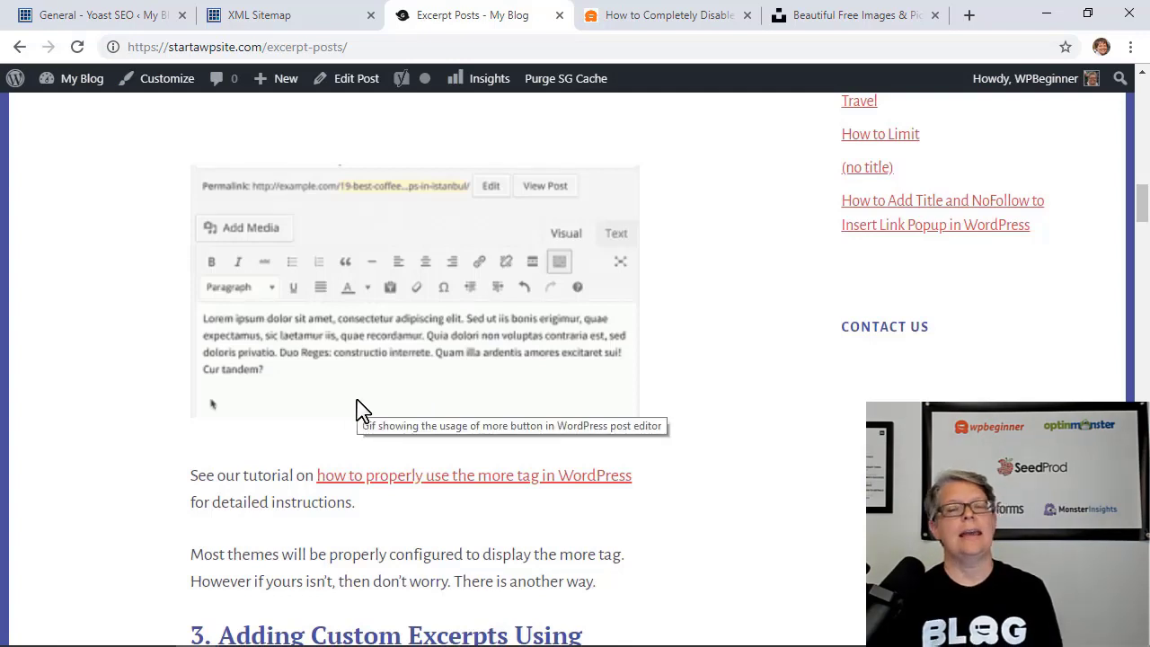
pyautogui.rightClick(349, 261)
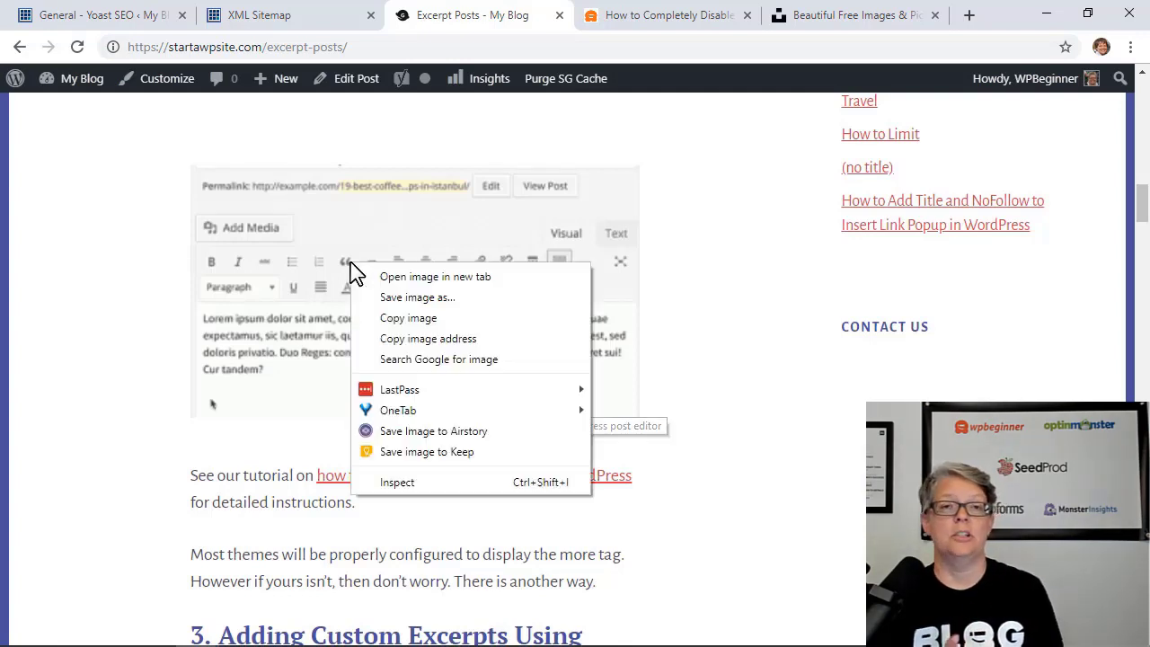
pyautogui.click(426, 479)
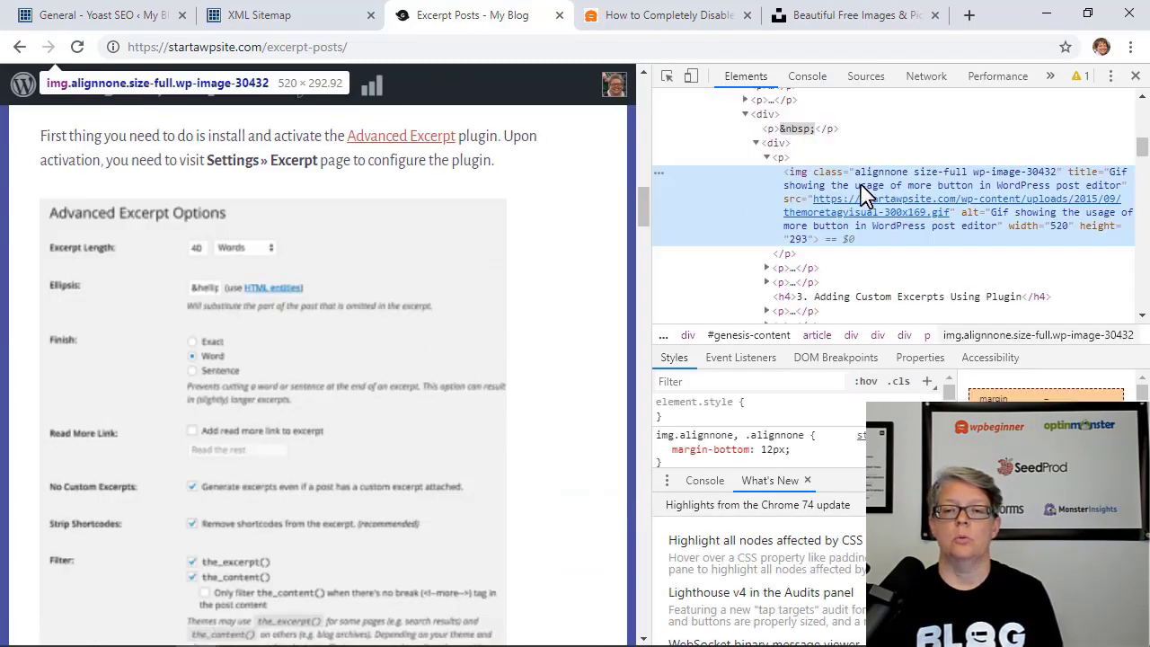
pyautogui.moveTo(862, 212)
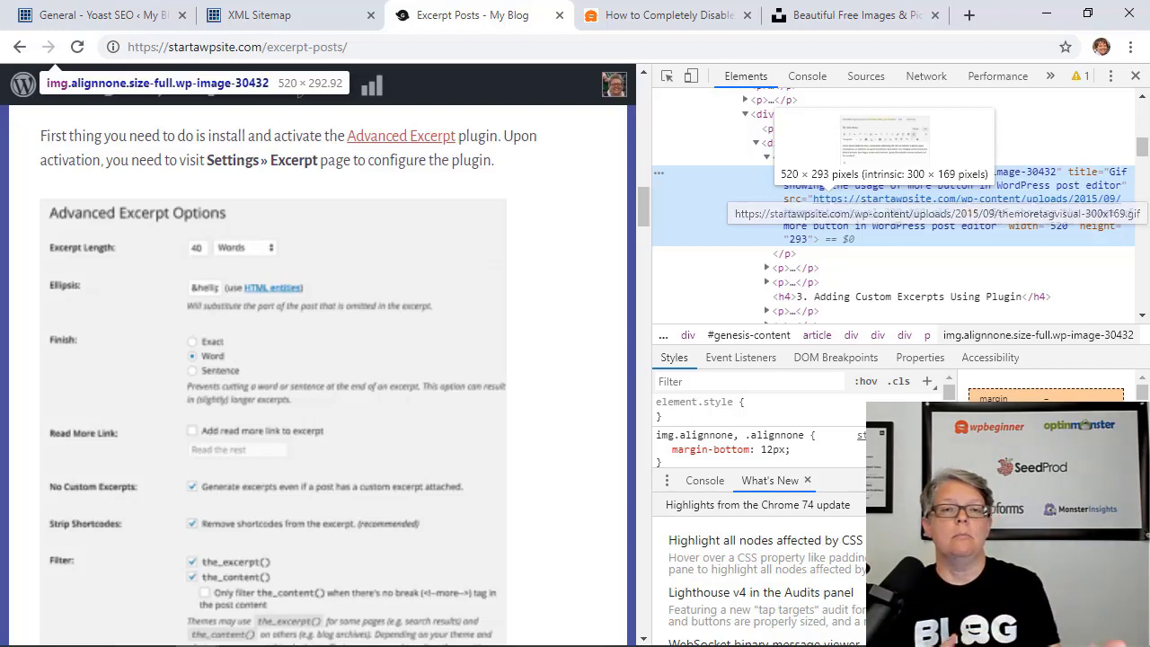
pyautogui.click(1134, 77)
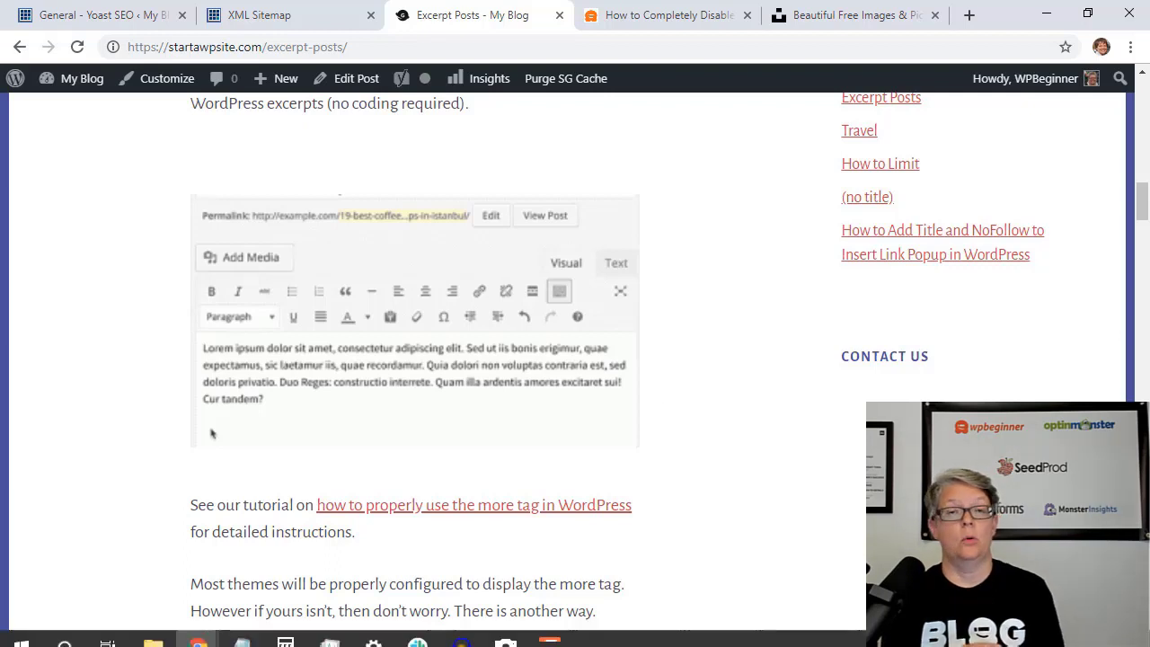
# Open computer image.jpg (5184 × 3456, 1.3MB) in Paint from the Open with menu
pyautogui.click(151, 631)
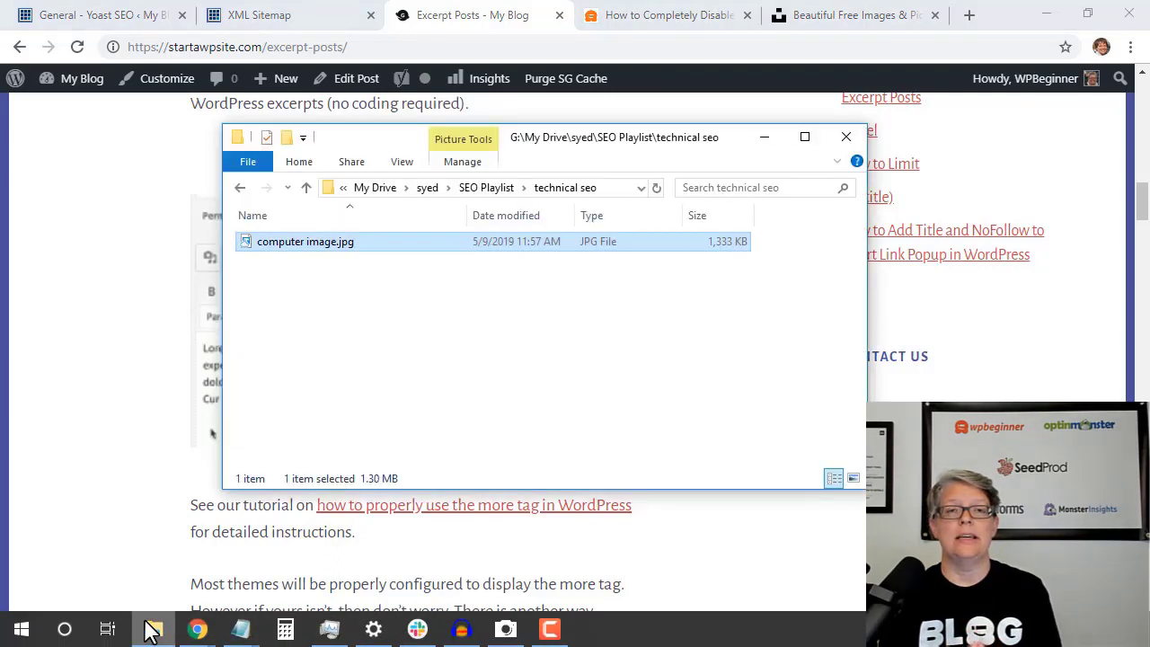
pyautogui.click(512, 363)
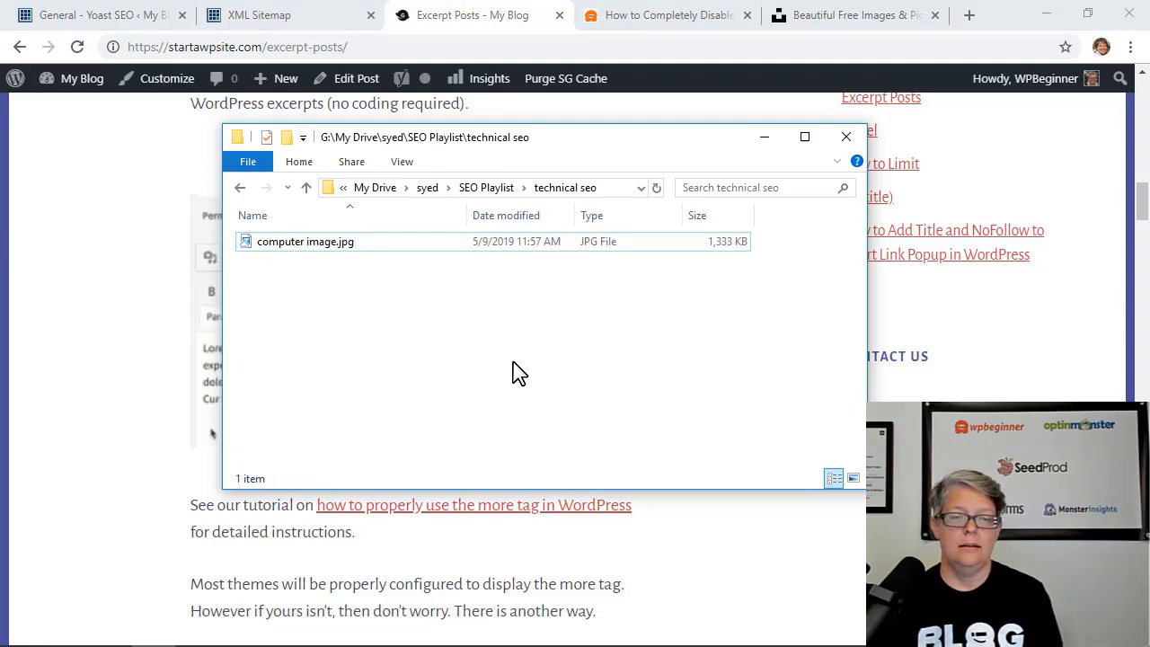
pyautogui.rightClick(306, 242)
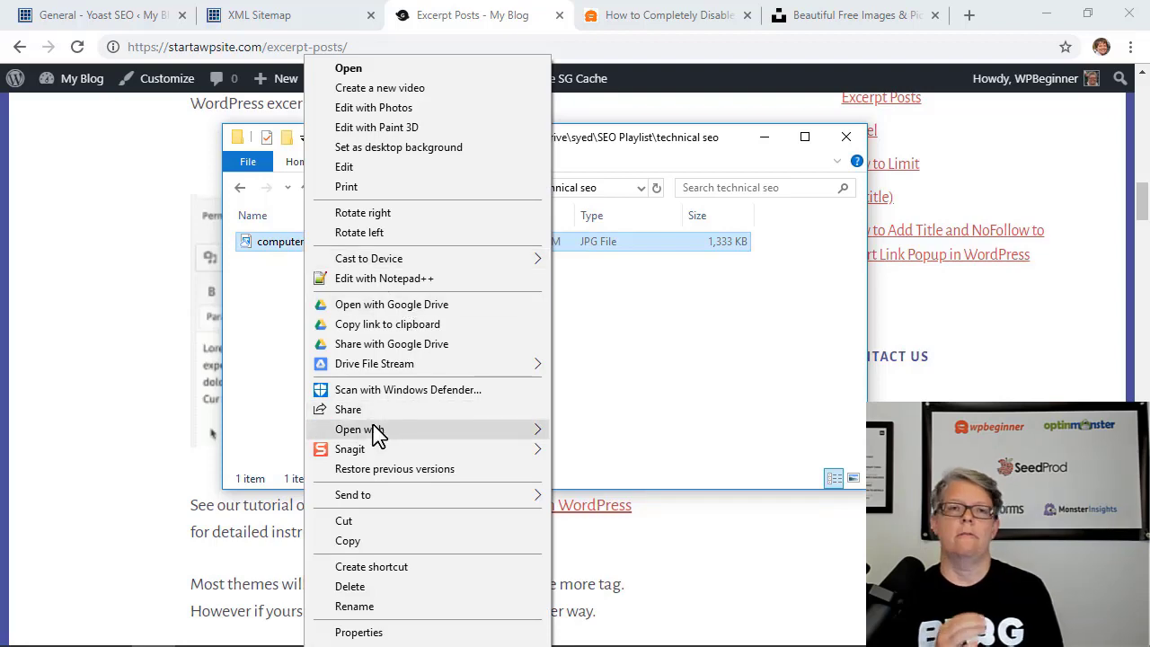
pyautogui.moveTo(531, 435)
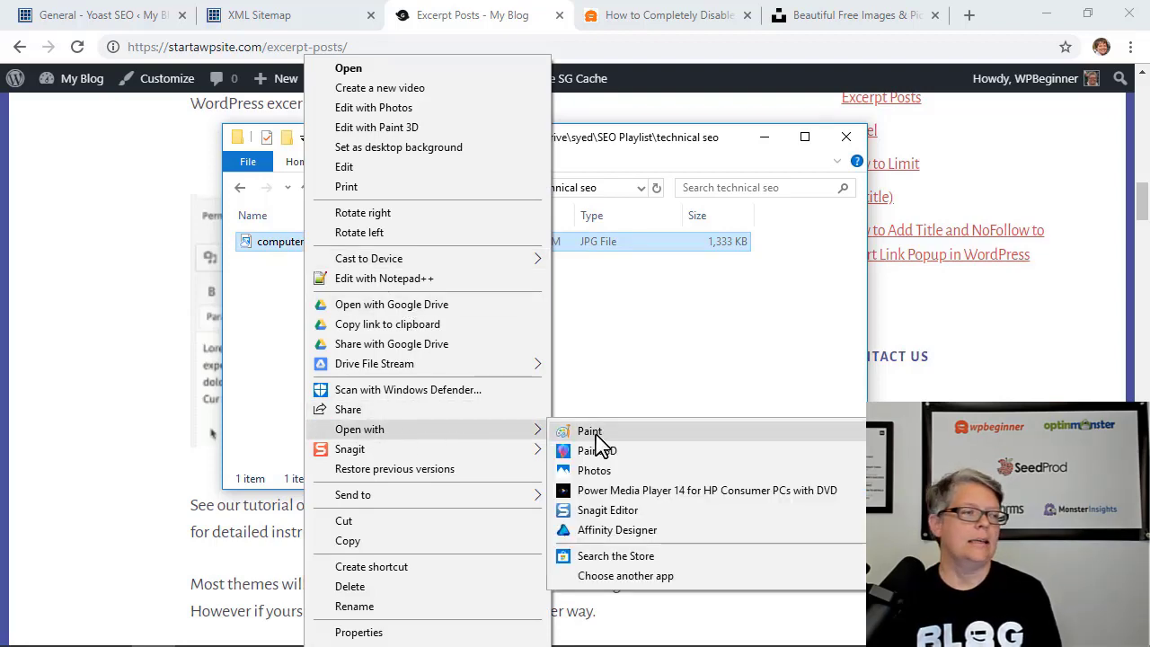
pyautogui.click(593, 433)
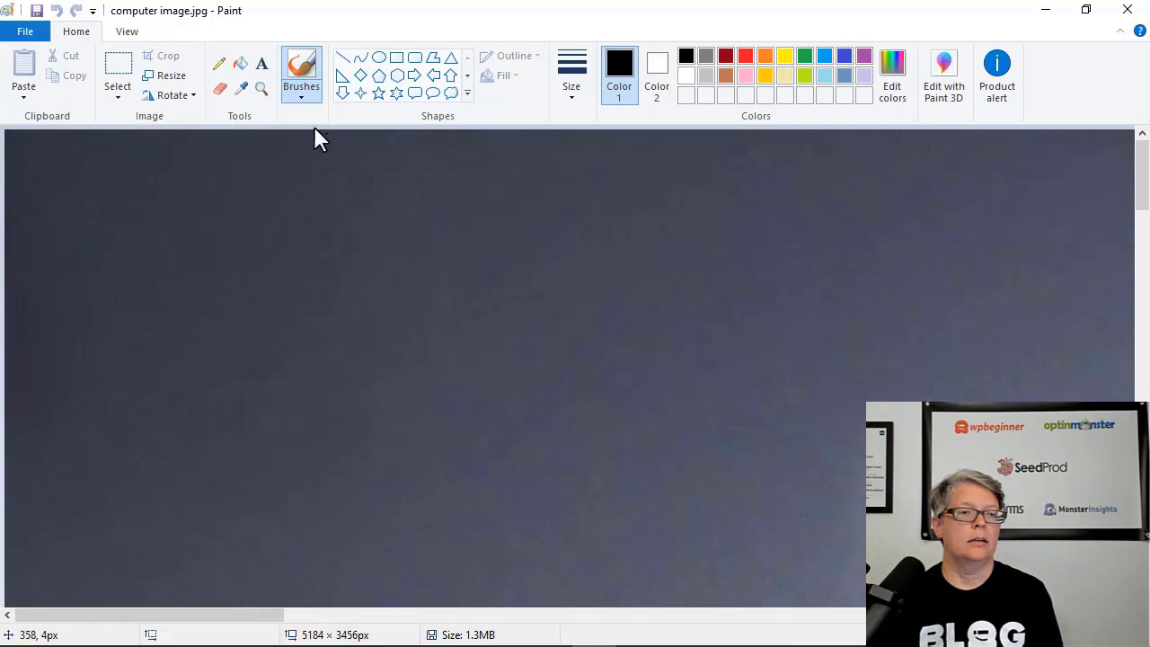
# Resize the image by pixels to a 520 horizontal width (520 × 346), aspect ratio maintained
pyautogui.click(168, 77)
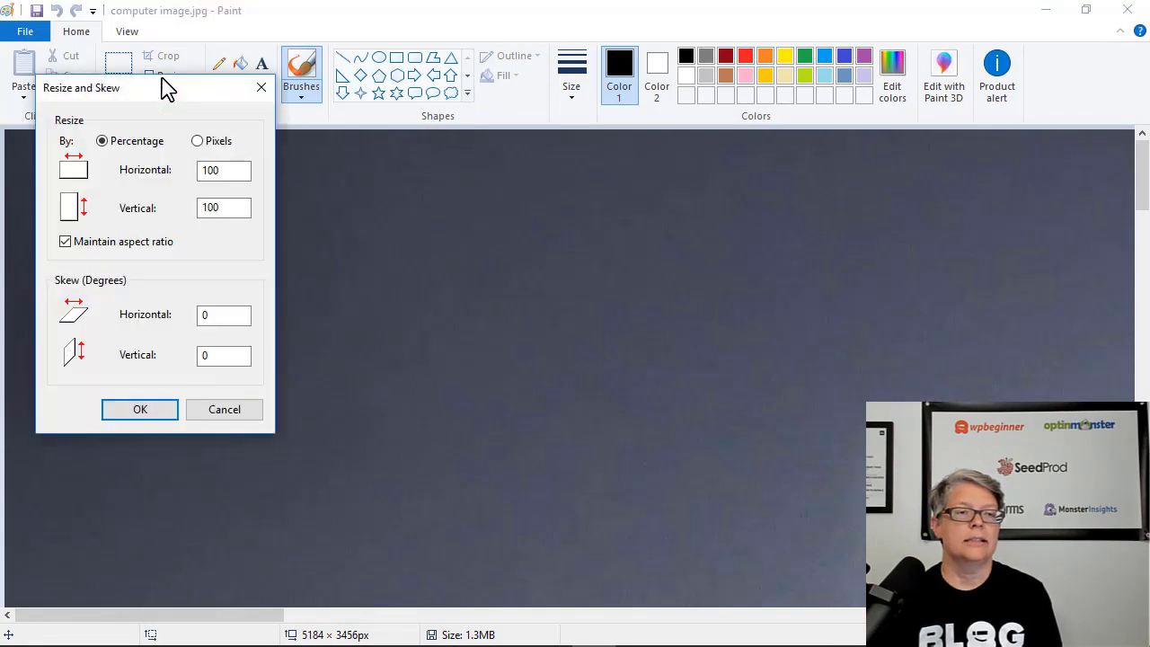
pyautogui.click(198, 140)
pyautogui.click(226, 170)
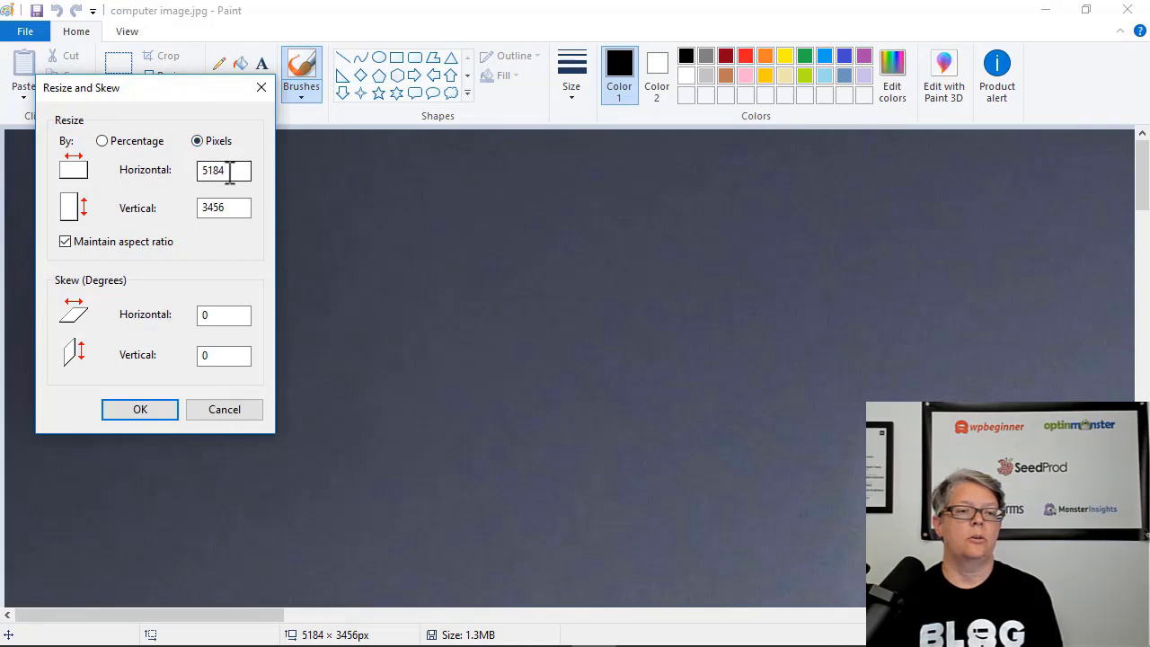
pyautogui.doubleClick(200, 170)
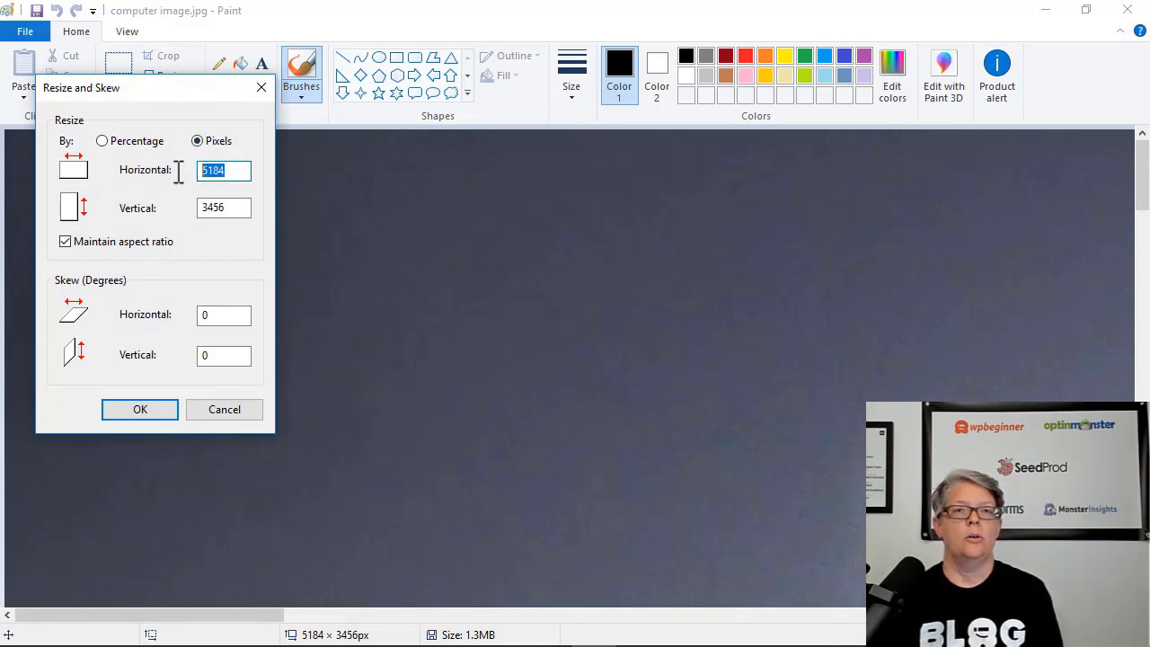
pyautogui.write('520')
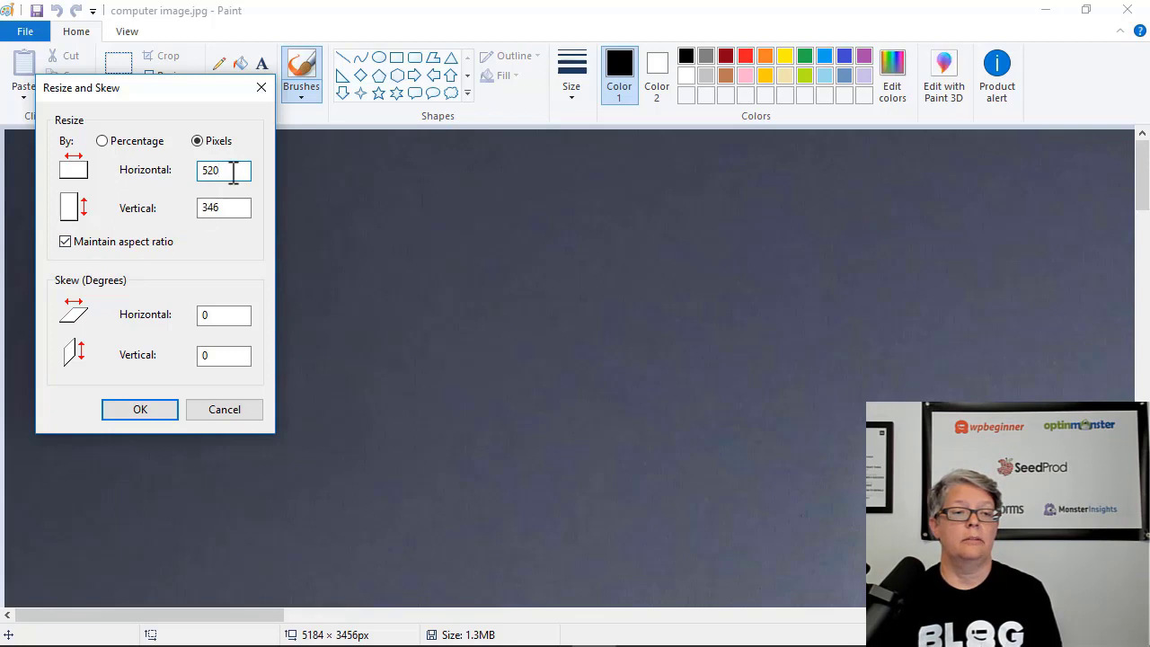
pyautogui.moveTo(233, 173); pyautogui.dragTo(177, 173)
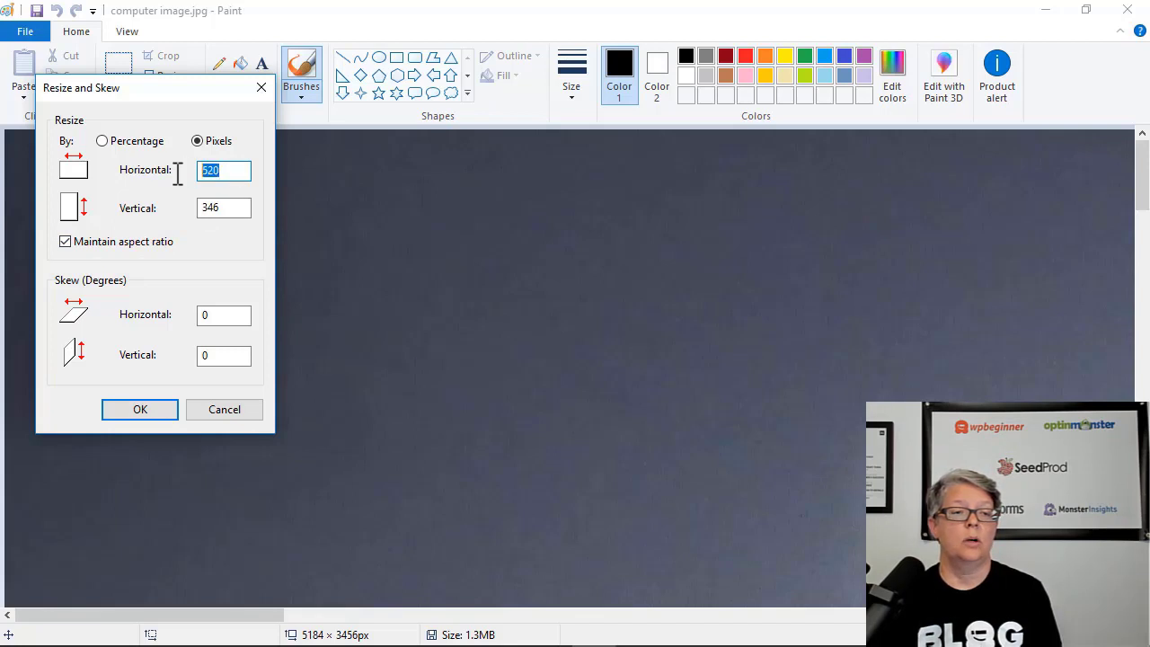
pyautogui.click(149, 410)
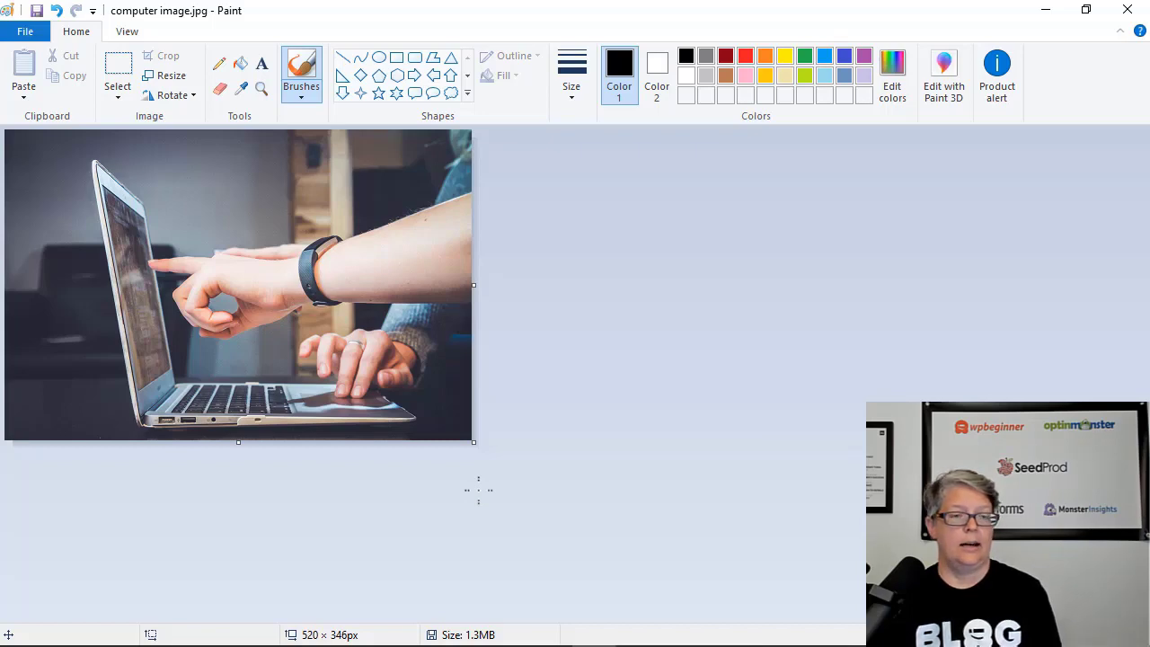
# Save the 520 × 346 image, confirm it is about 53 KB, and reopen it in Paint
pyautogui.hotkey('ctrl', 's')
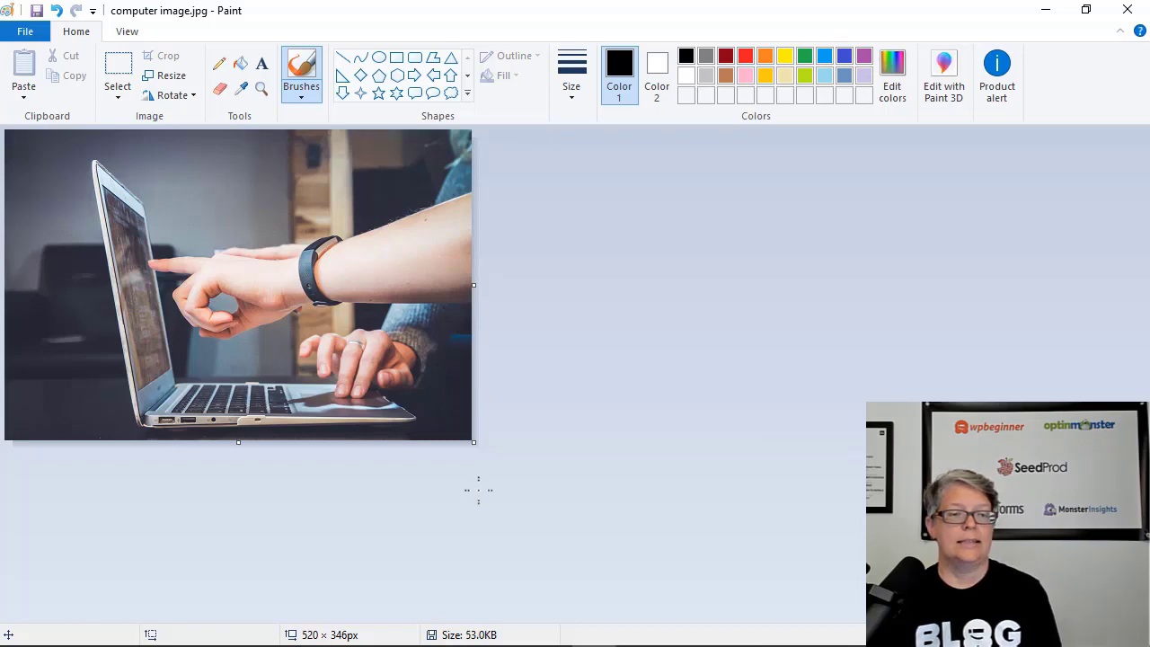
pyautogui.click(1033, 15)
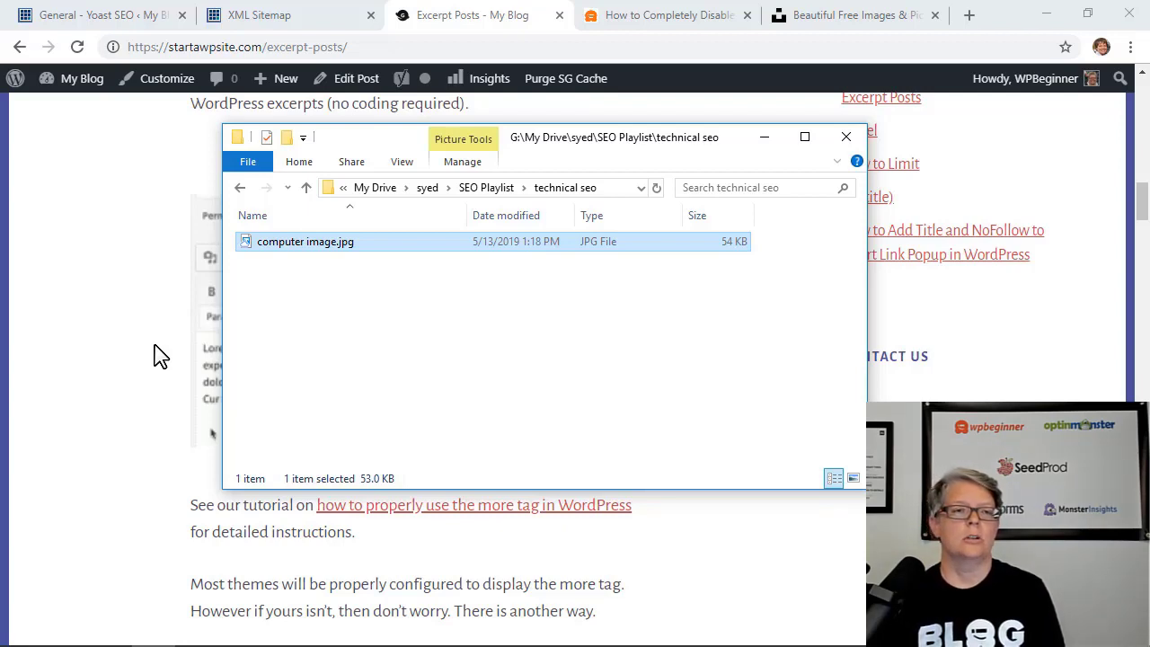
pyautogui.click(130, 350)
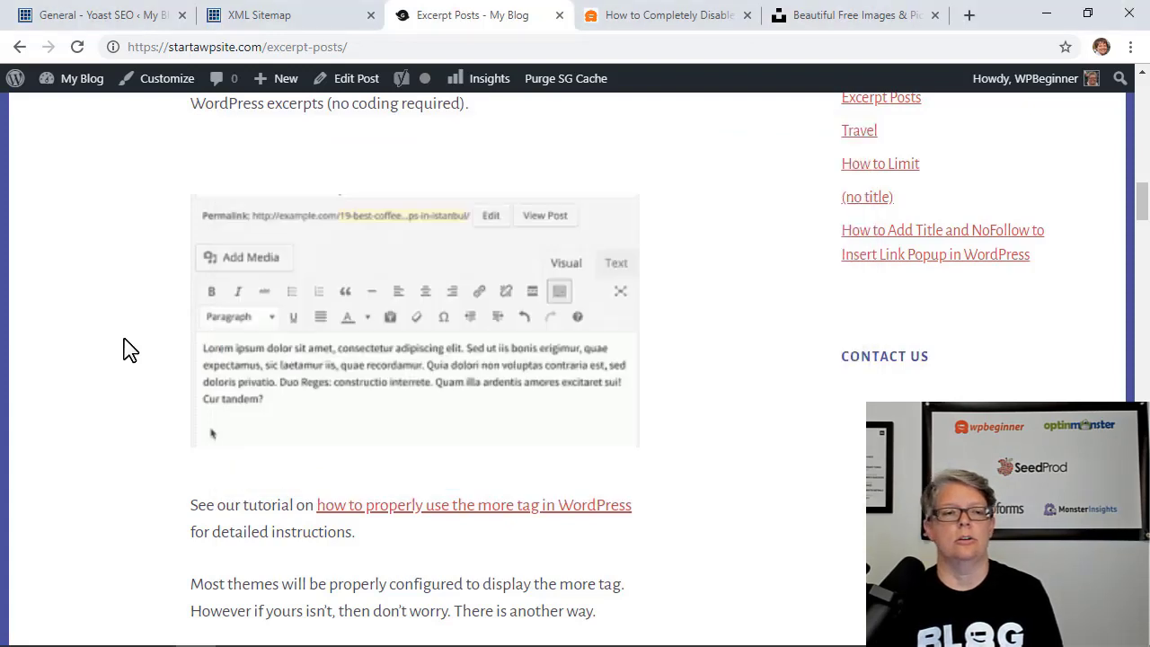
pyautogui.hotkey('alt', 'Tab')
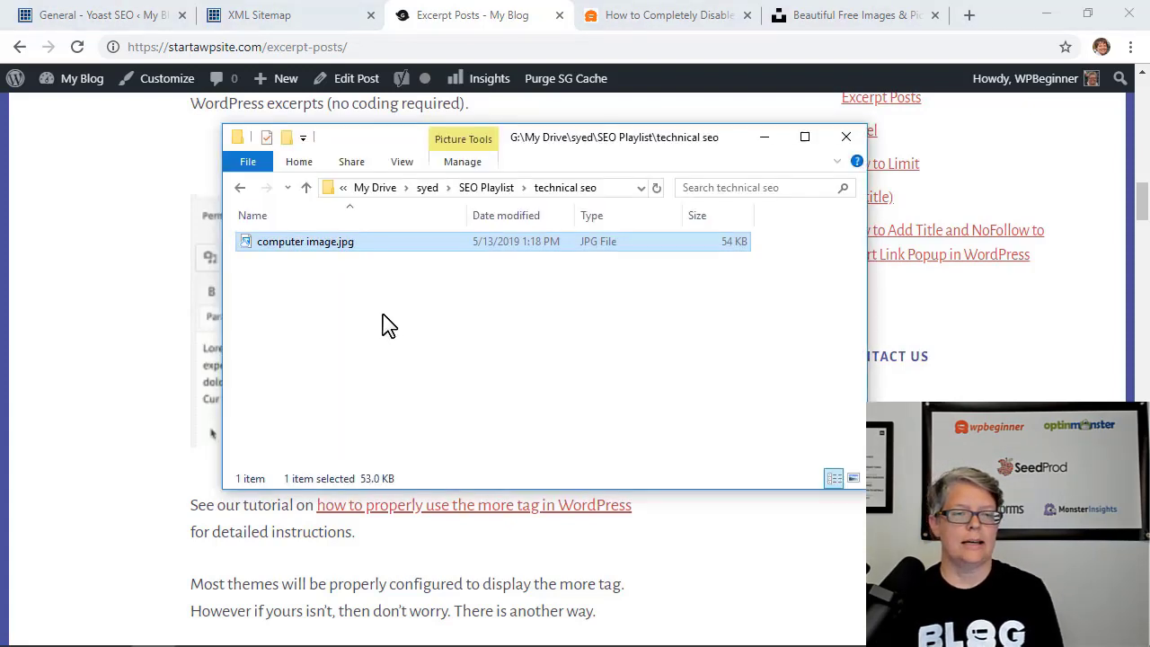
pyautogui.click(386, 323)
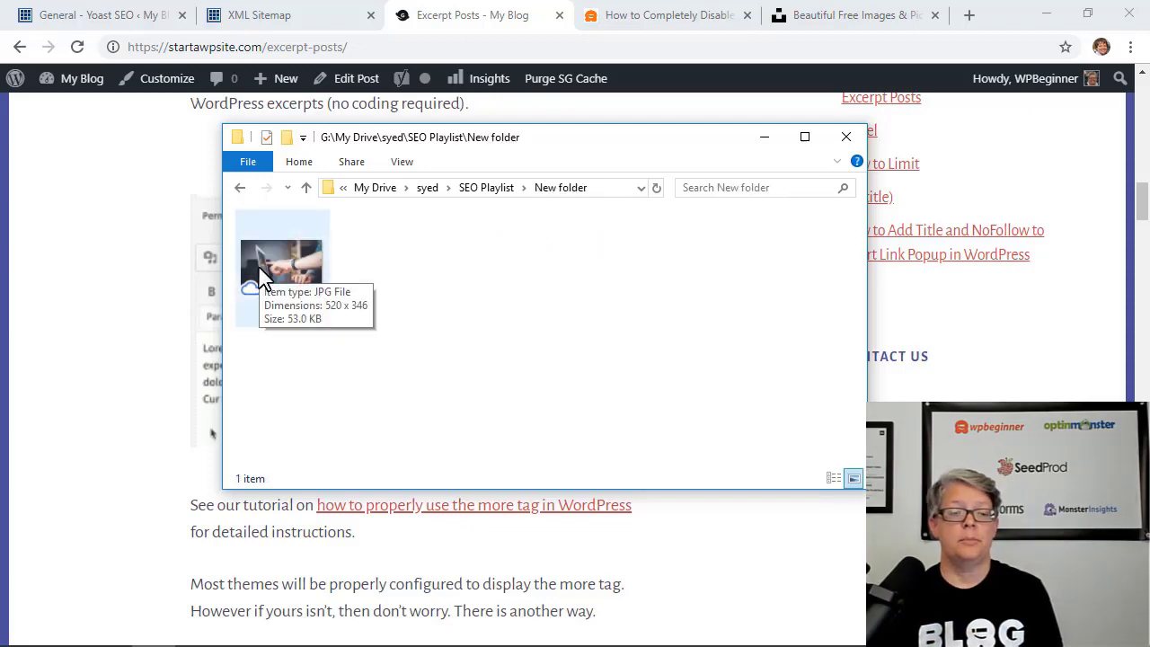
pyautogui.doubleClick(258, 265)
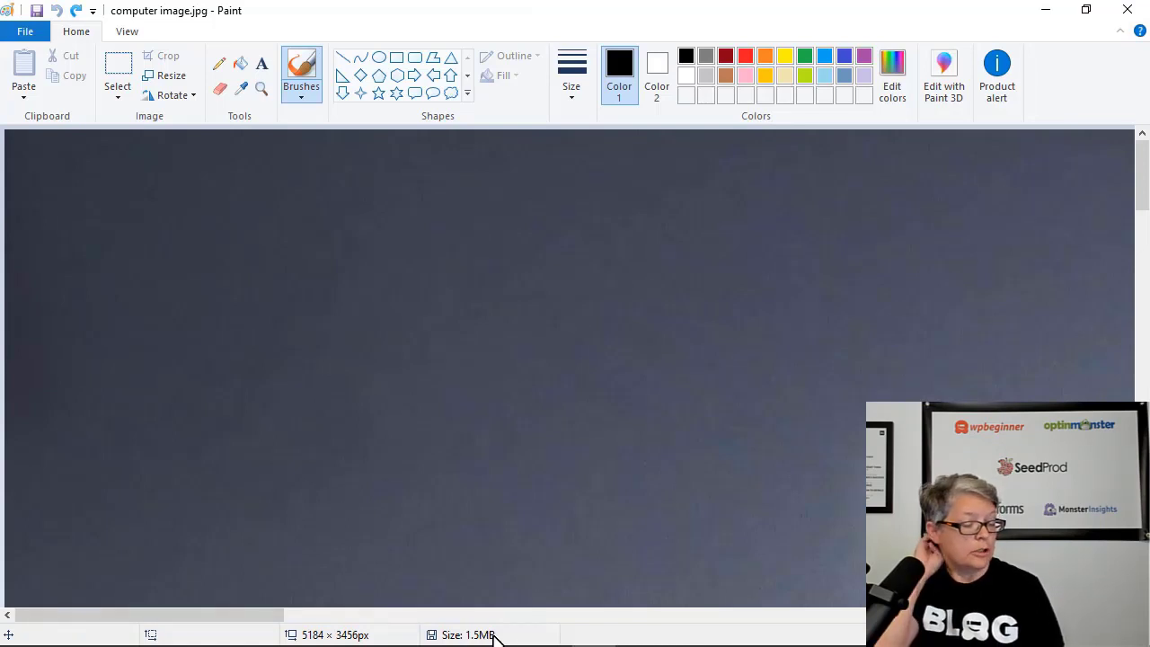
pyautogui.hotkey('ctrl', 'y')
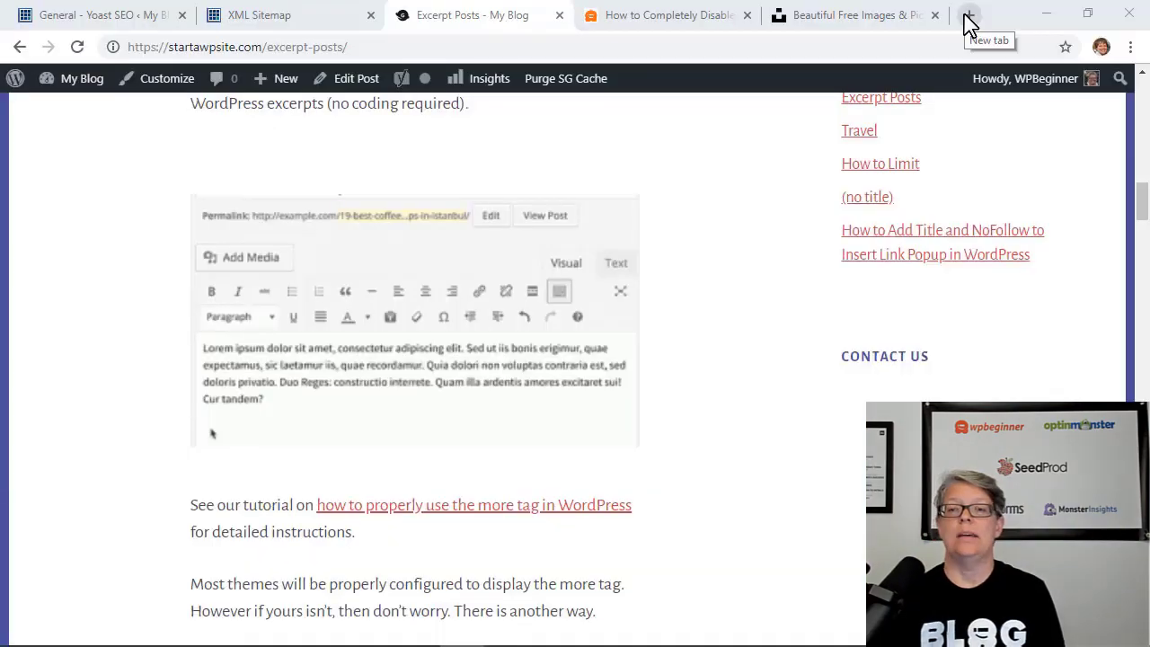
# Search for tinypng in a new tab and go to the tinypng.com homepage
pyautogui.click(966, 20)
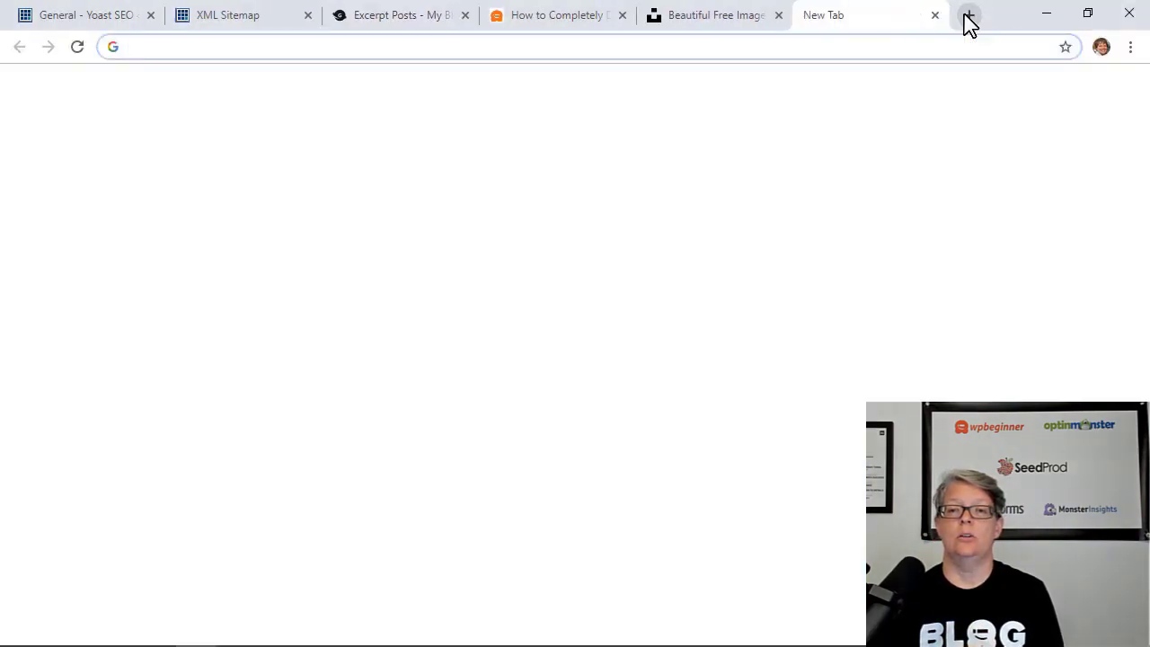
pyautogui.write('tinypng')
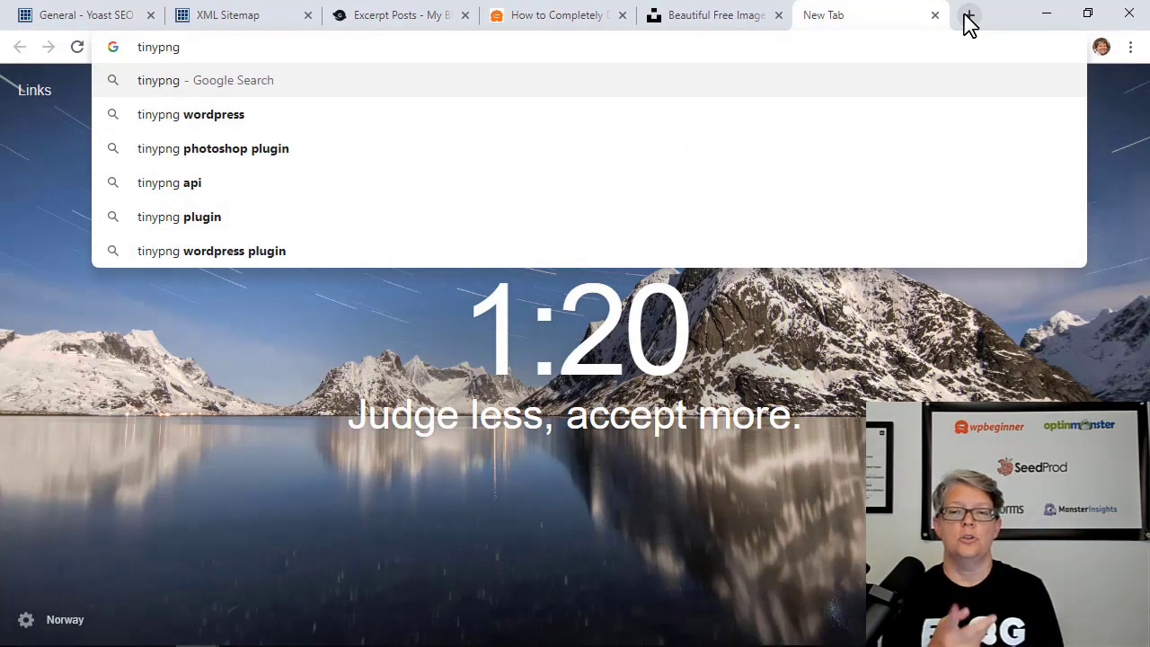
pyautogui.press('Return')
pyautogui.click(382, 227)
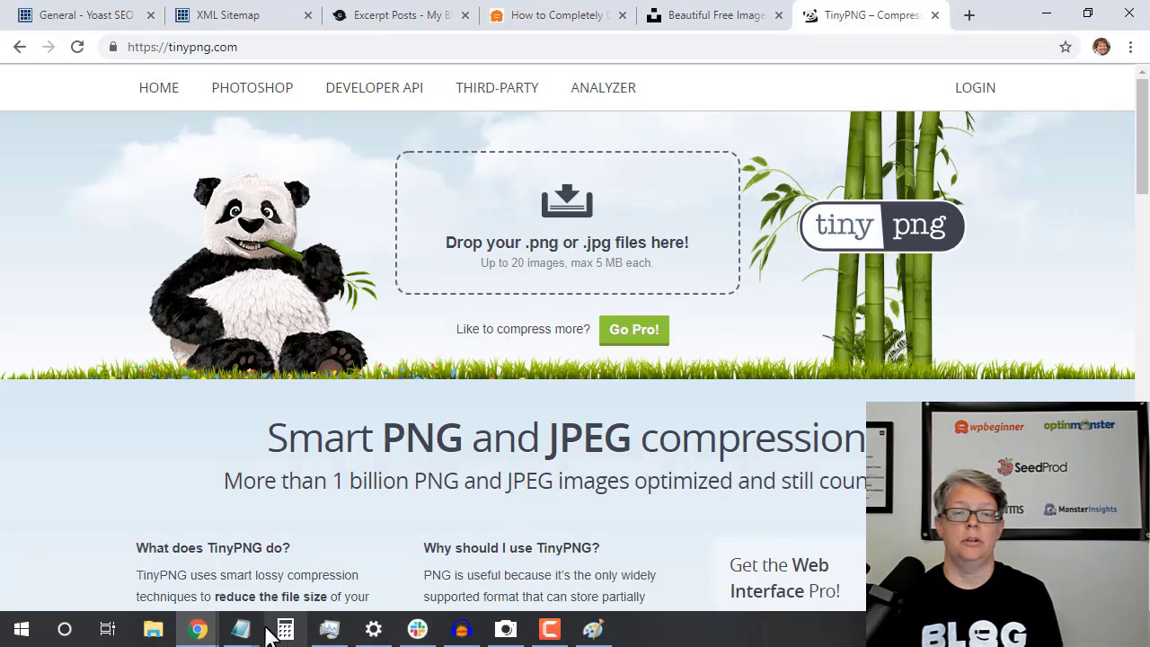
# Compress computer image.jpg on TinyPNG and save the result over the original file
pyautogui.click(153, 628)
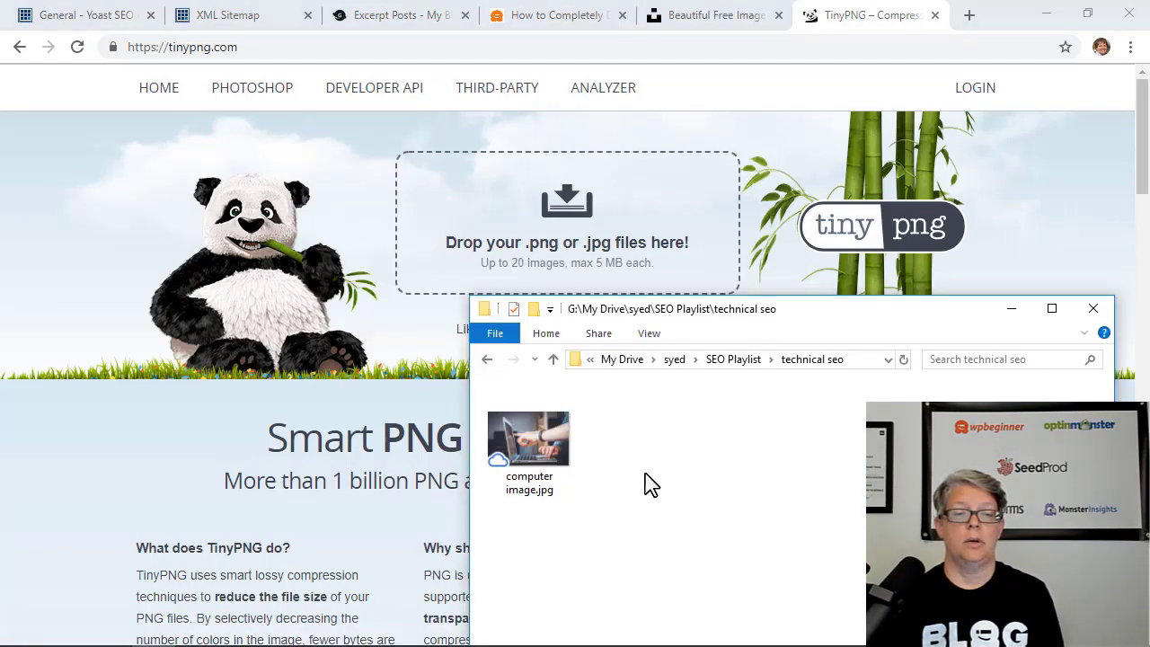
pyautogui.moveTo(529, 448); pyautogui.dragTo(564, 244)
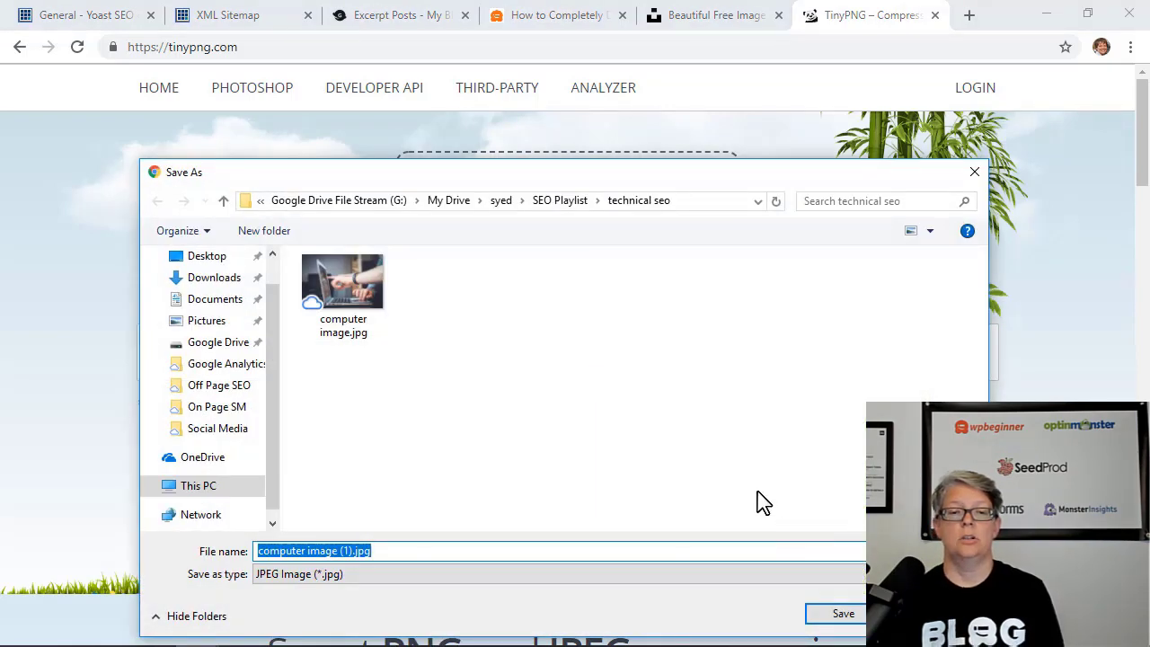
pyautogui.click(331, 279)
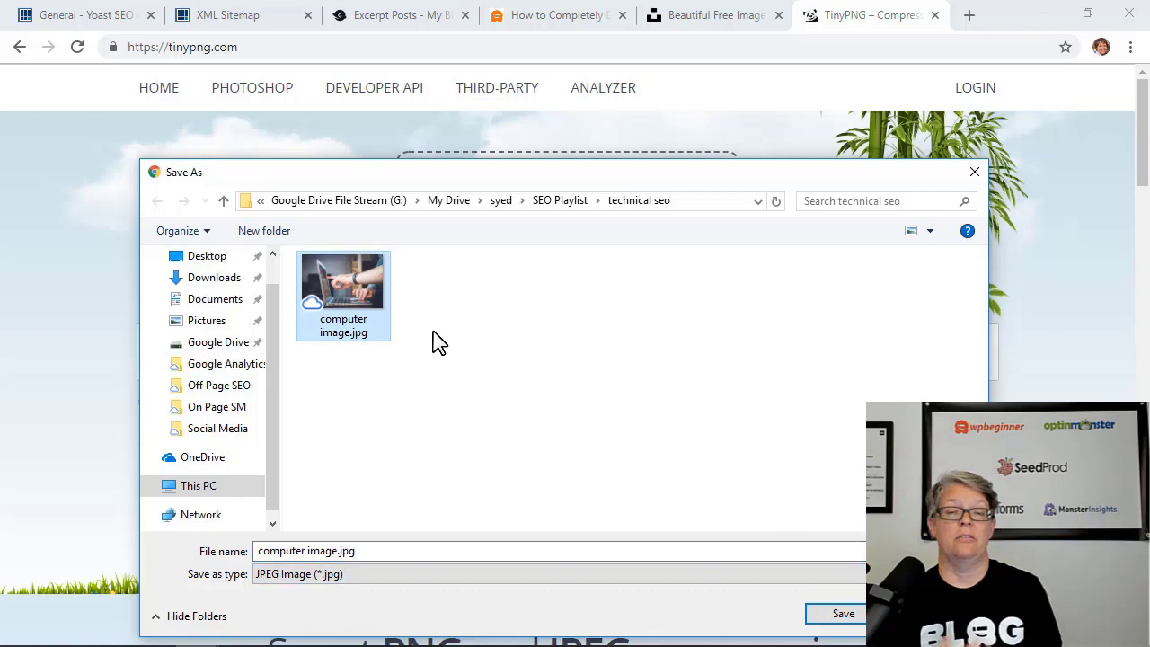
pyautogui.click(842, 614)
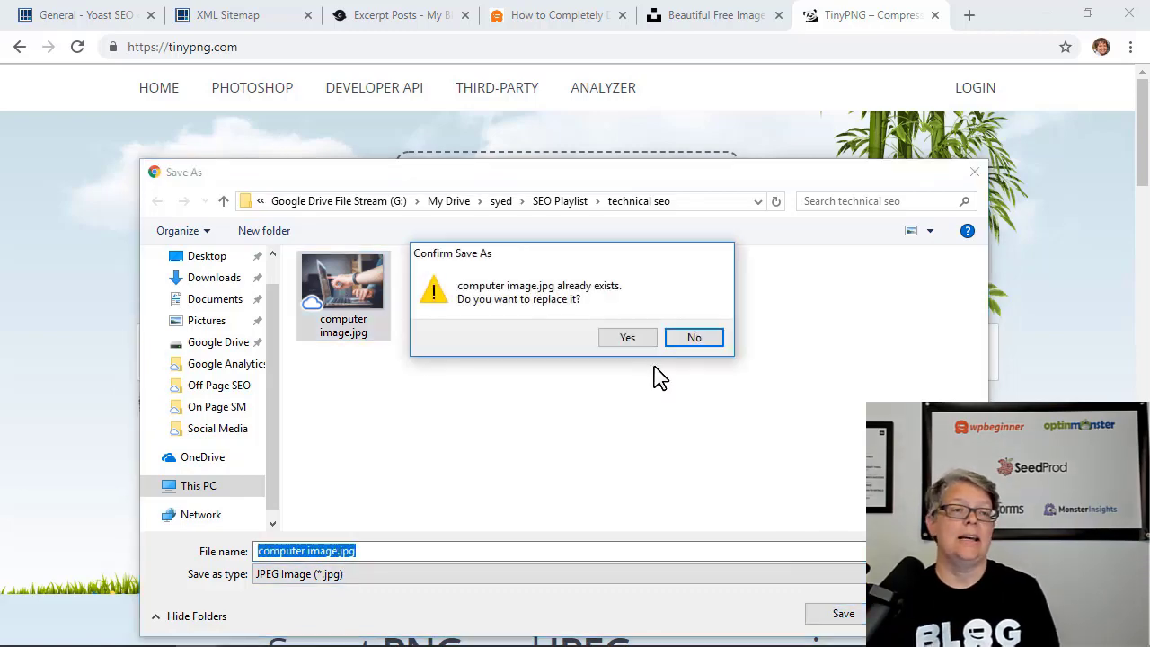
pyautogui.click(628, 341)
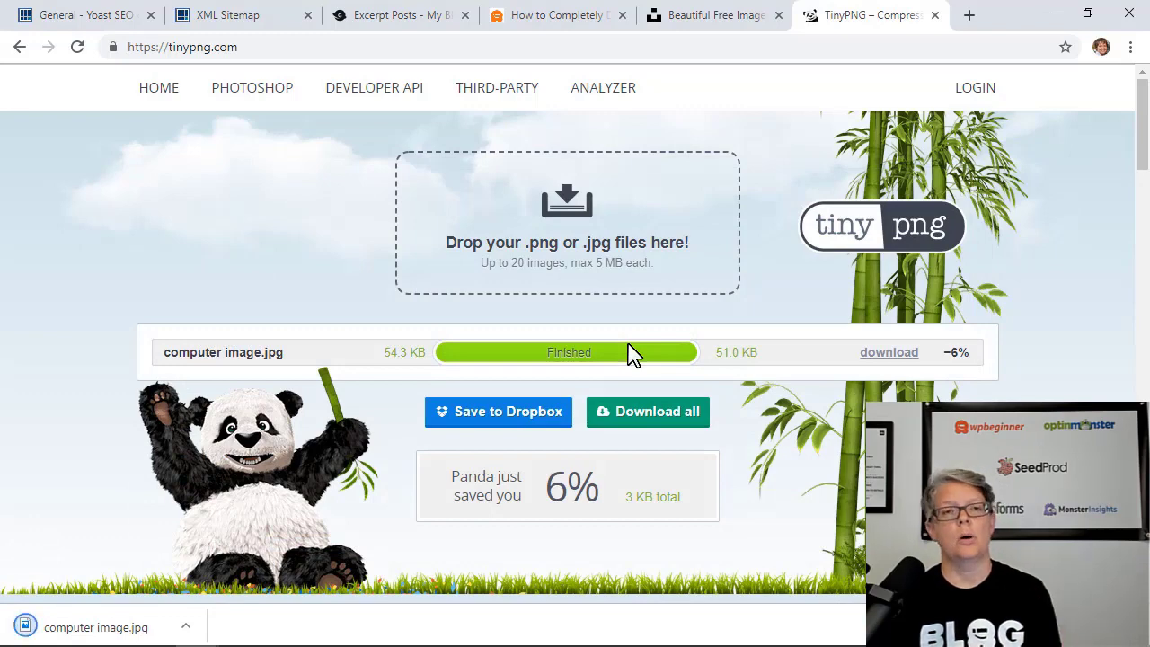
# Search Add Plugins for shortpixel and install ShortPixel Image Optimizer
pyautogui.click(76, 13)
pyautogui.scroll(4, 568, 297)
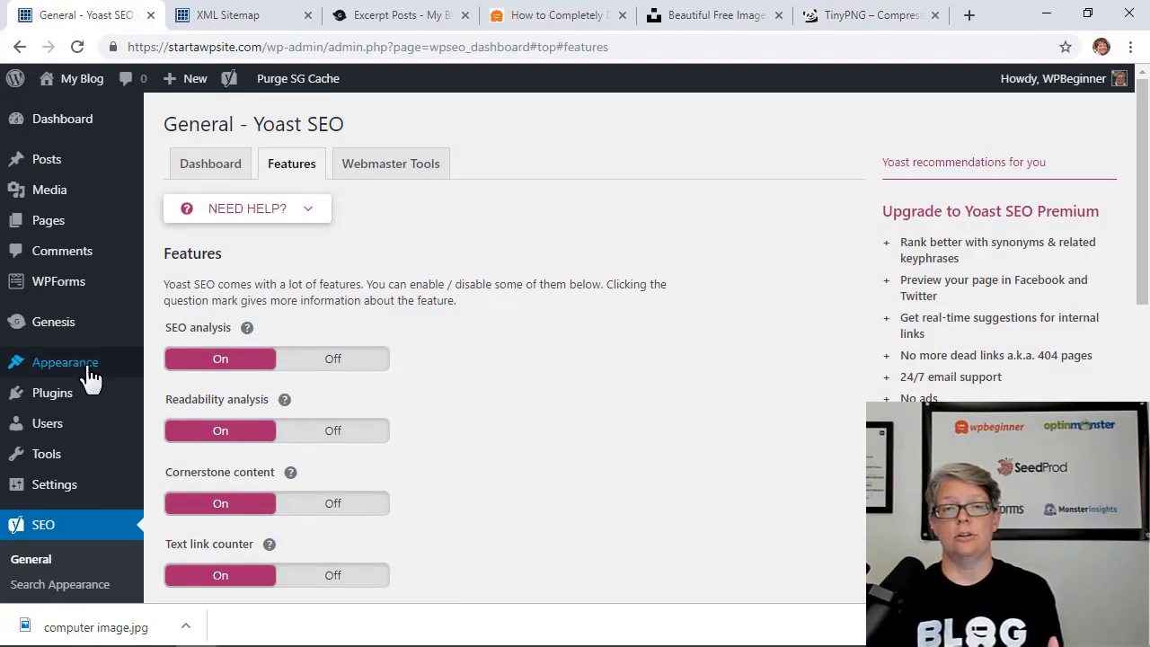
pyautogui.moveTo(77, 395)
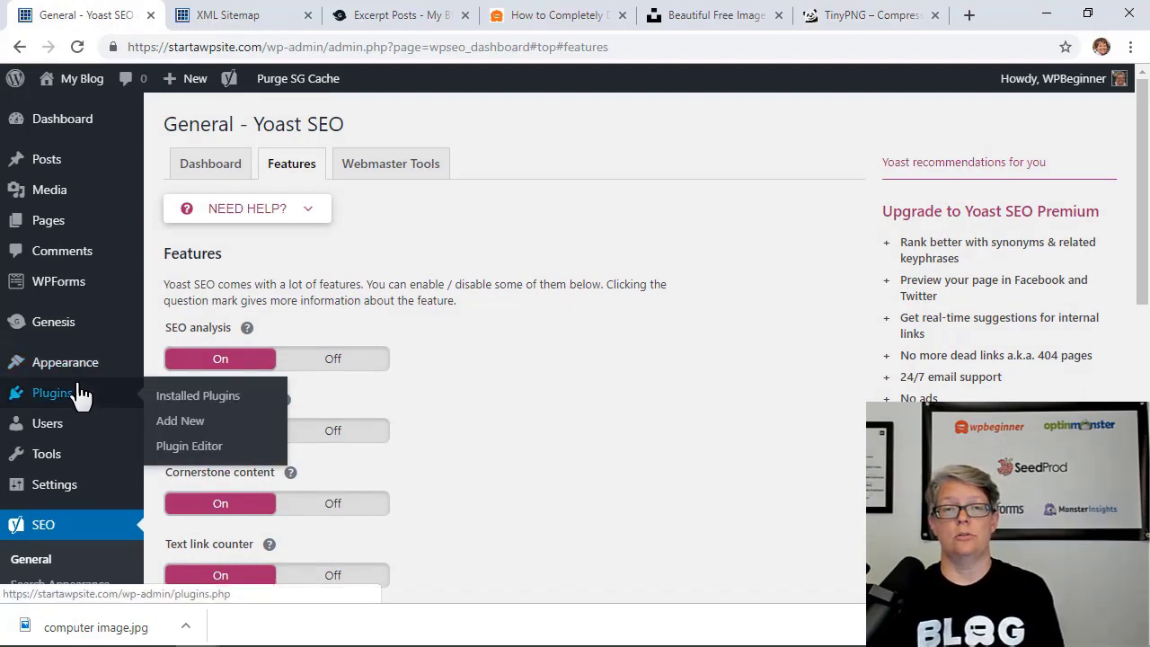
pyautogui.click(176, 400)
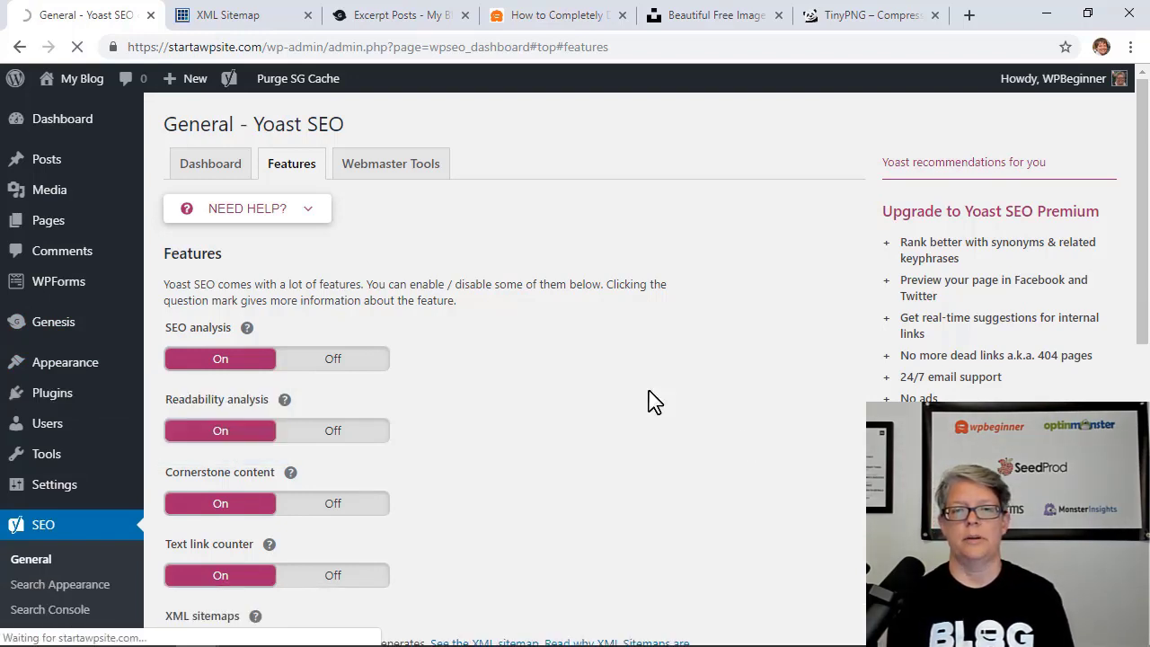
pyautogui.moveTo(50, 404)
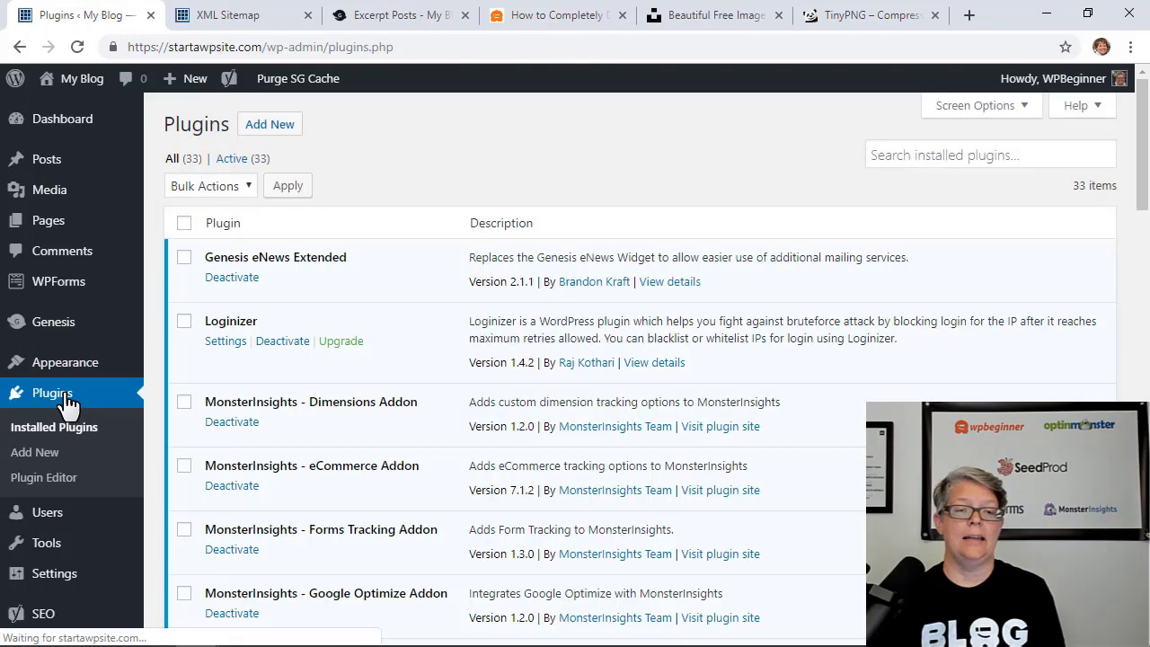
pyautogui.click(65, 451)
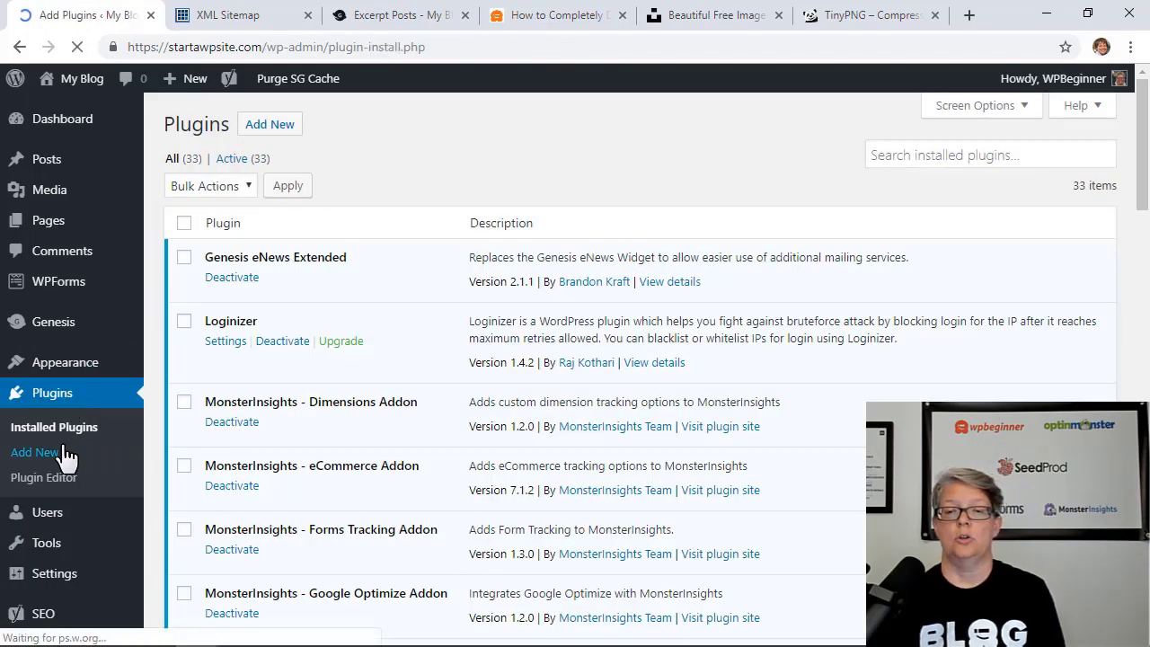
pyautogui.click(903, 175)
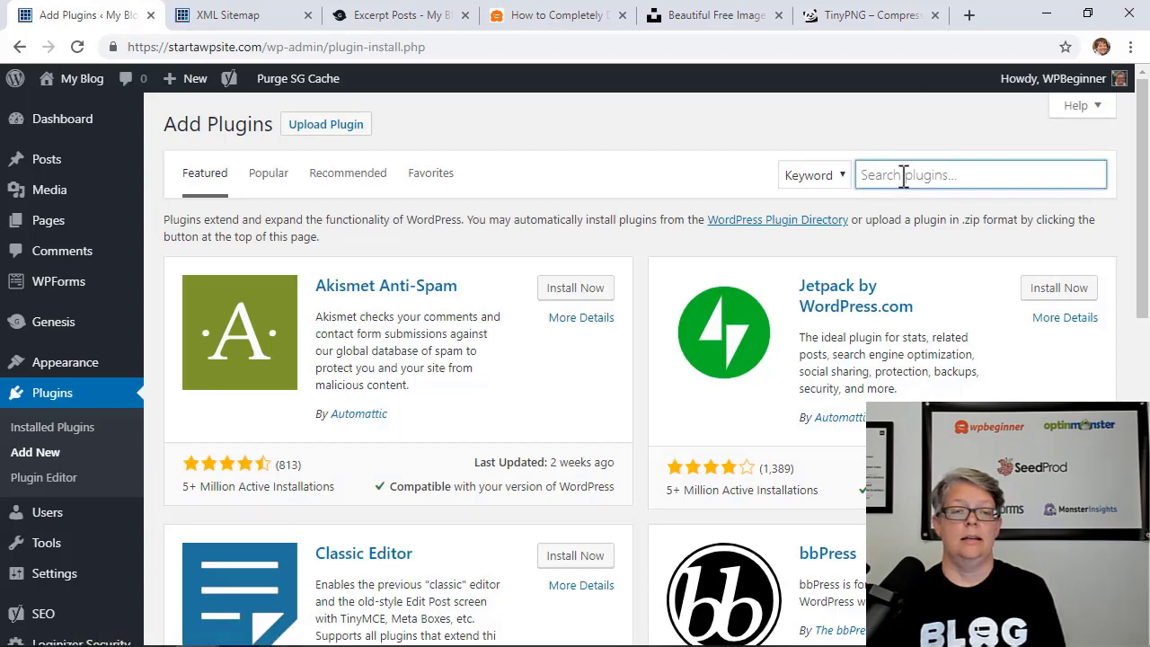
pyautogui.write('shortp')
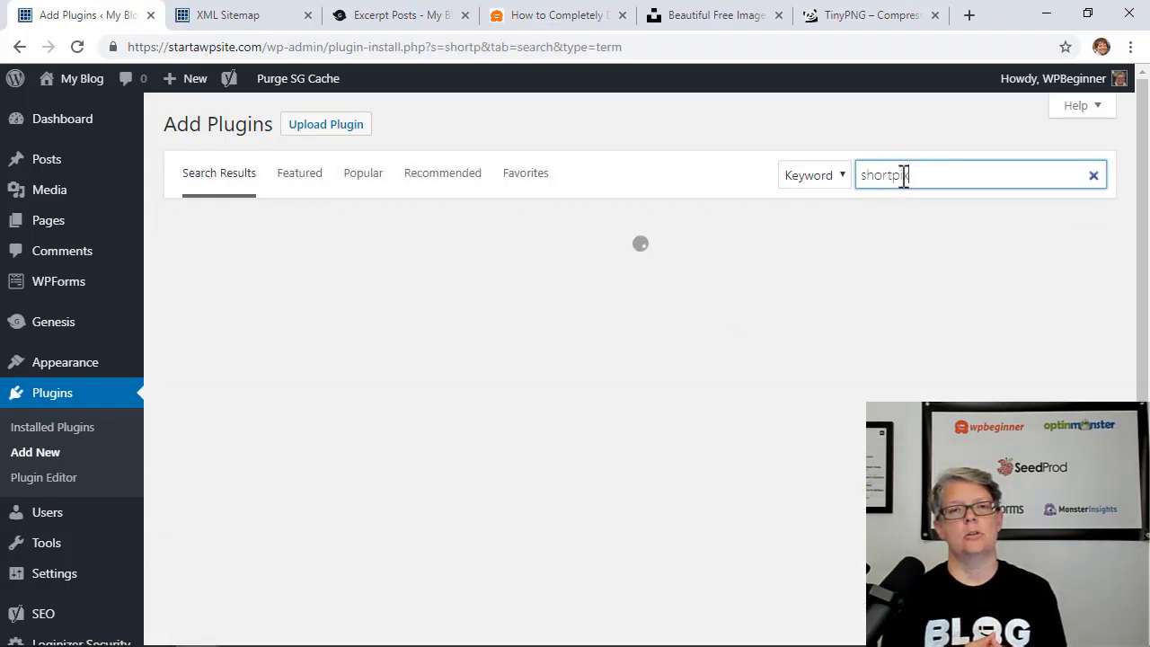
pyautogui.write('ixel')
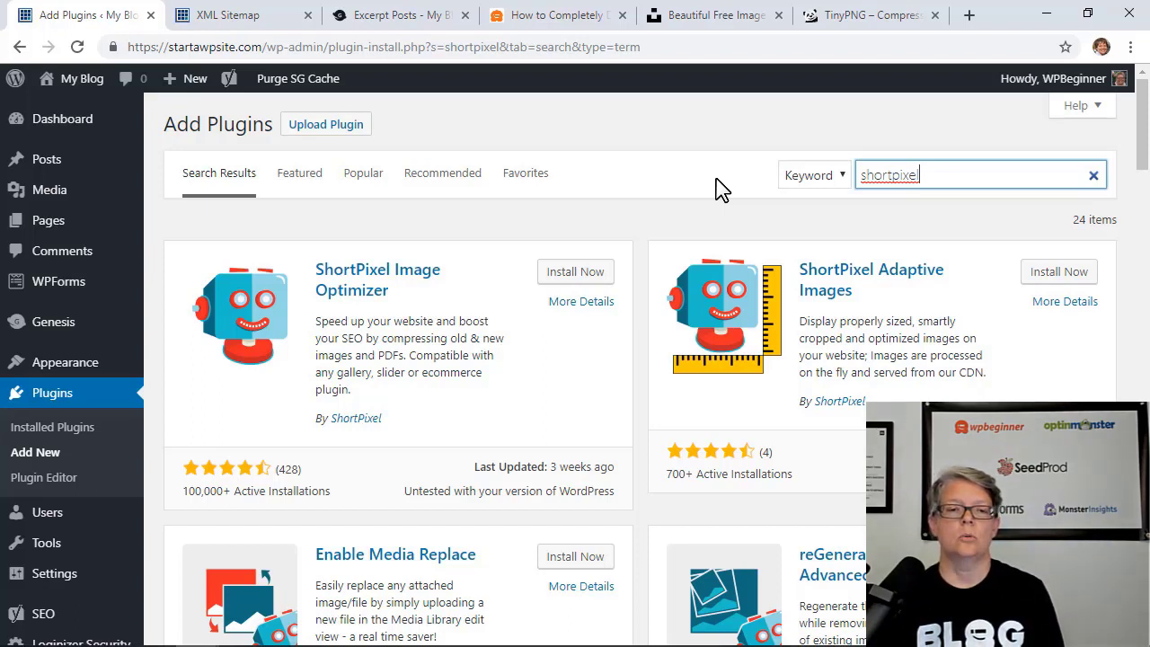
pyautogui.click(575, 271)
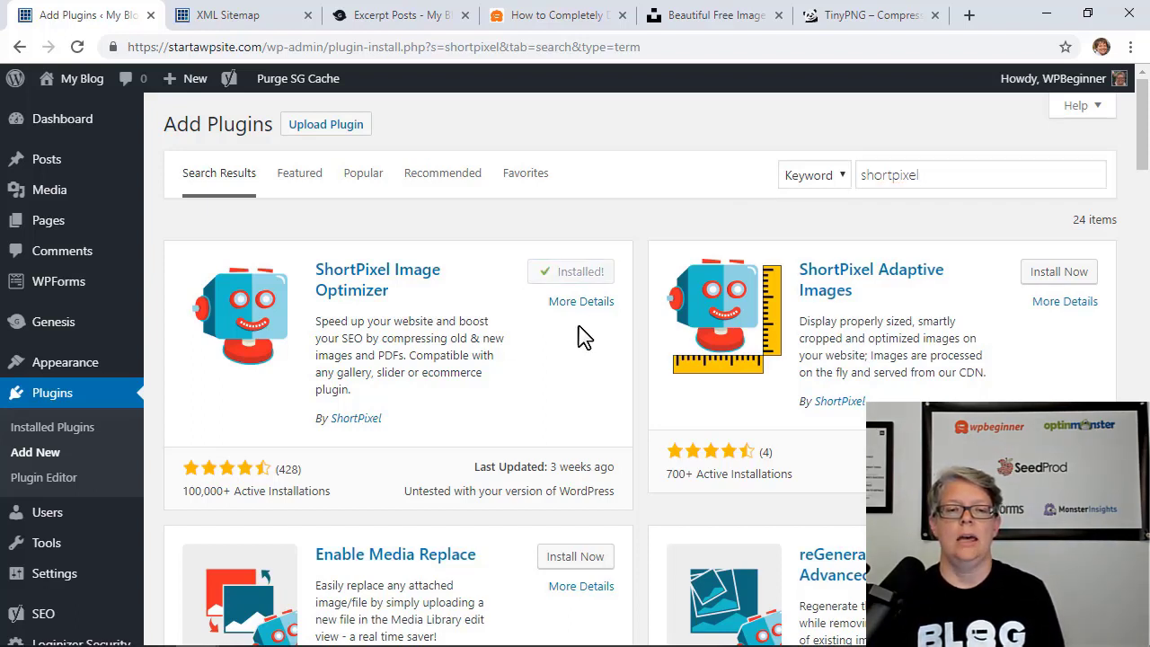
# Activate ShortPixel and request a free API key
pyautogui.click(591, 282)
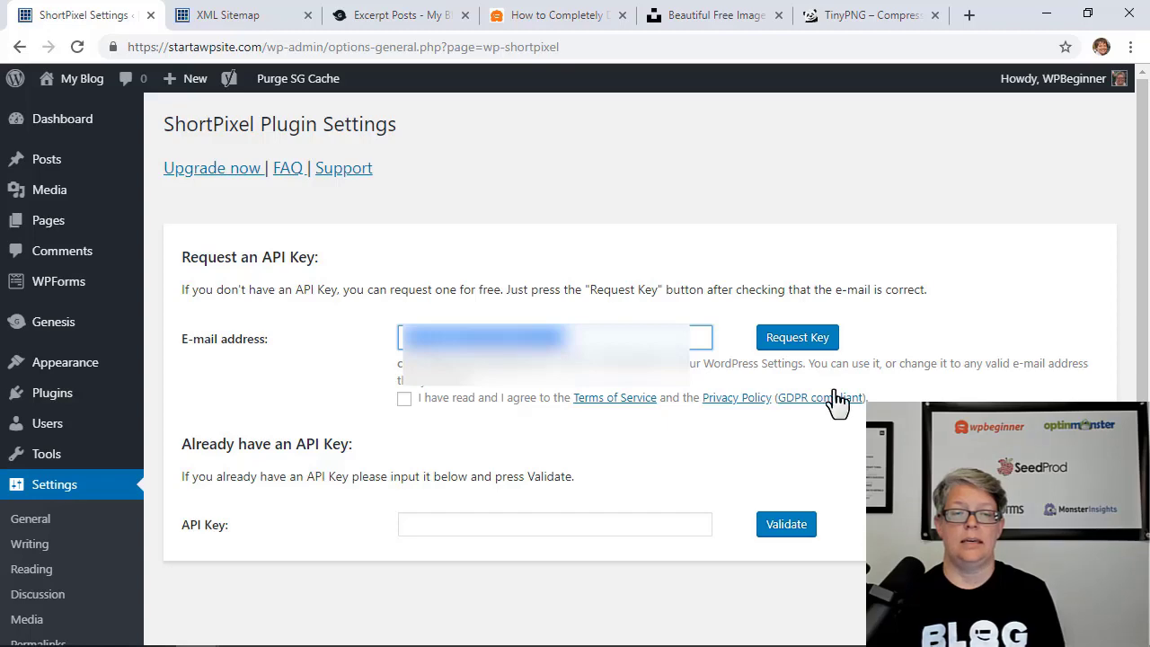
pyautogui.click(791, 343)
pyautogui.click(792, 340)
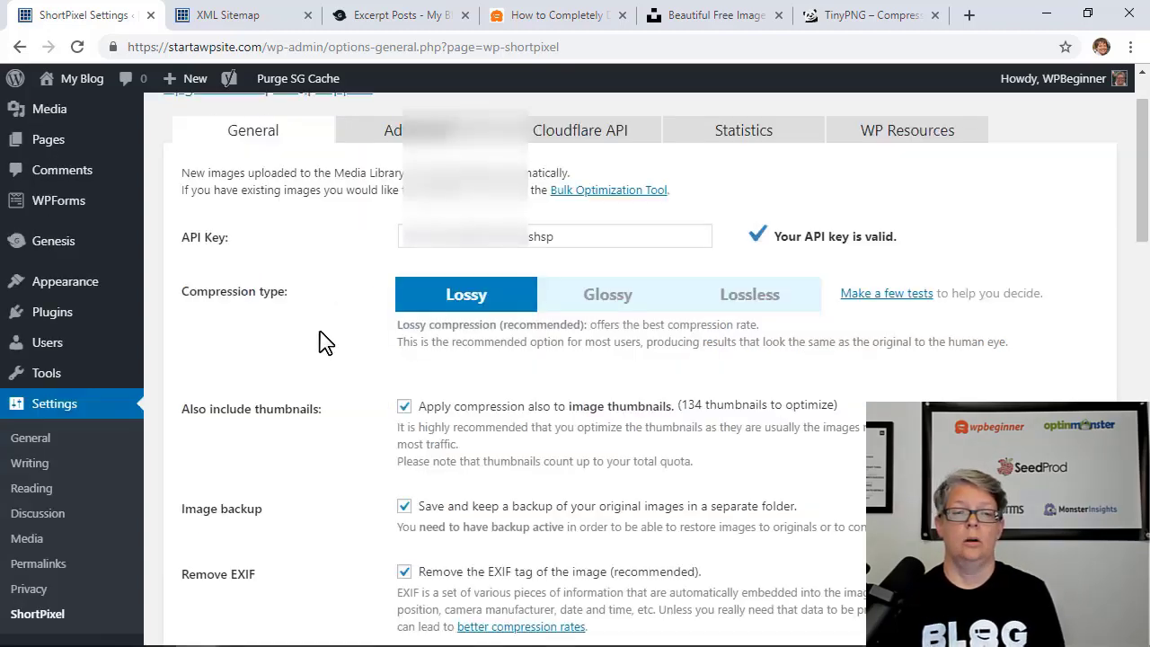
# Enable resizing large images to 924 × 924, then save and go to bulk processing
pyautogui.scroll(-1, 325, 342)
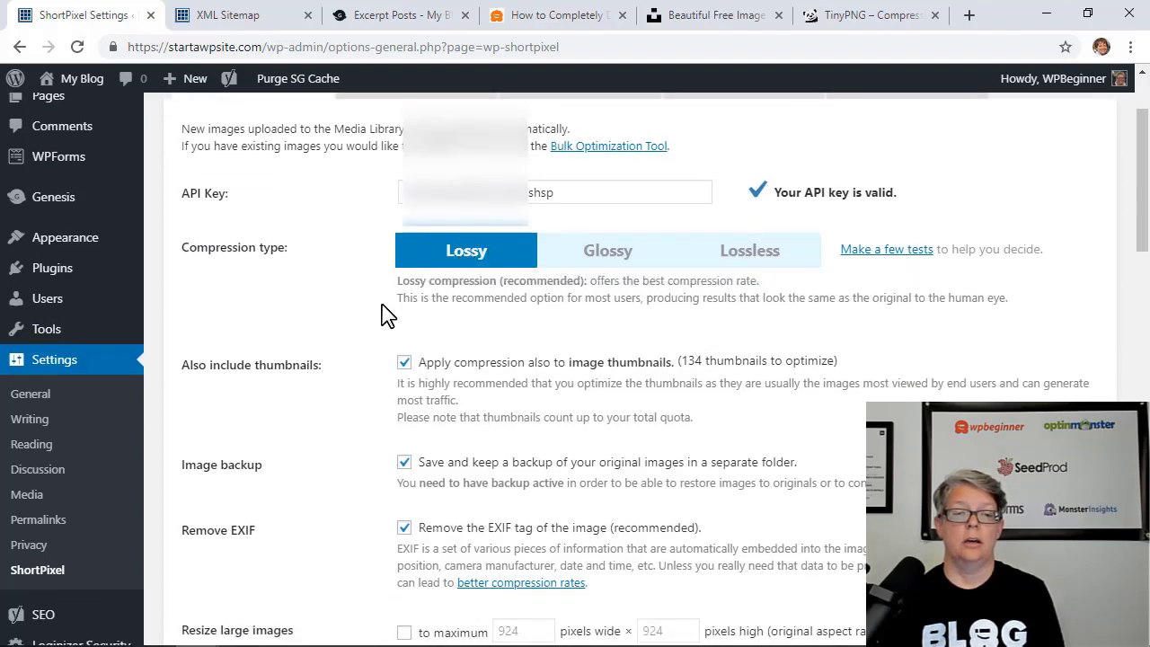
pyautogui.scroll(-1, 384, 314)
pyautogui.scroll(-1, 385, 314)
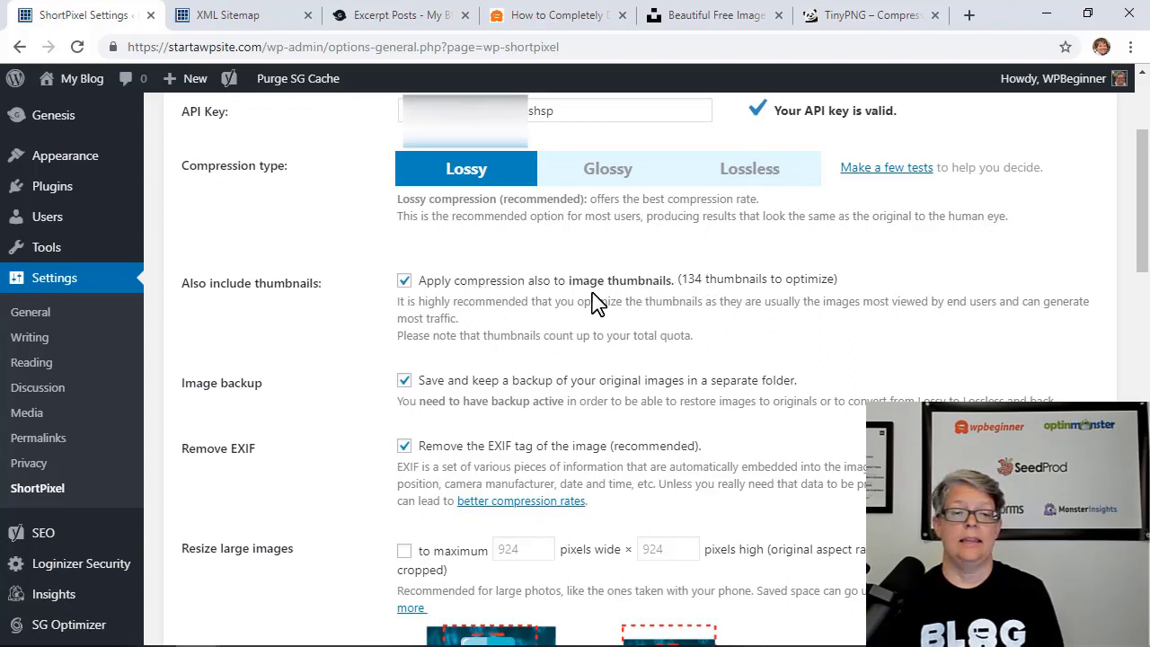
pyautogui.scroll(-1, 386, 332)
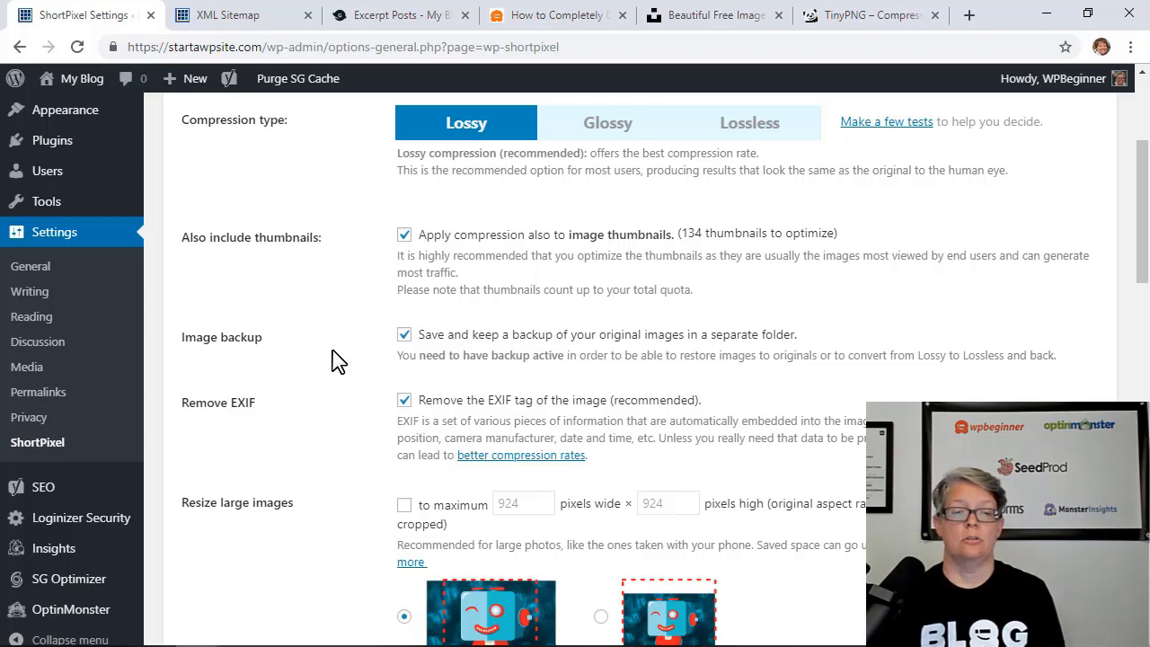
pyautogui.scroll(-3, 334, 360)
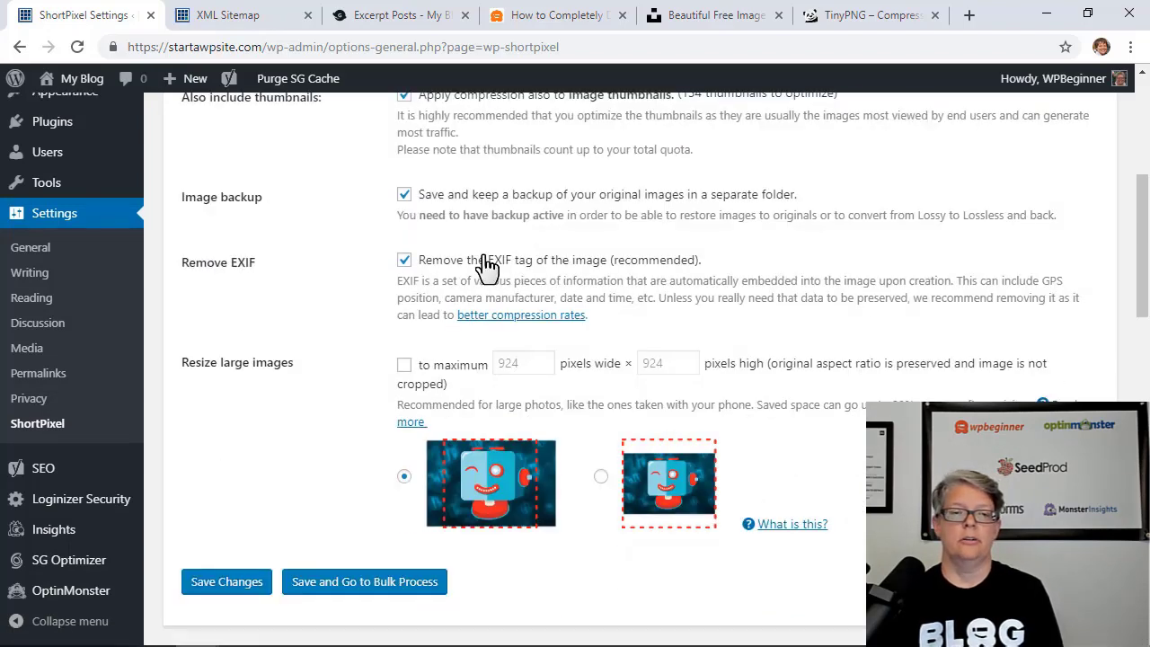
pyautogui.scroll(-1, 372, 297)
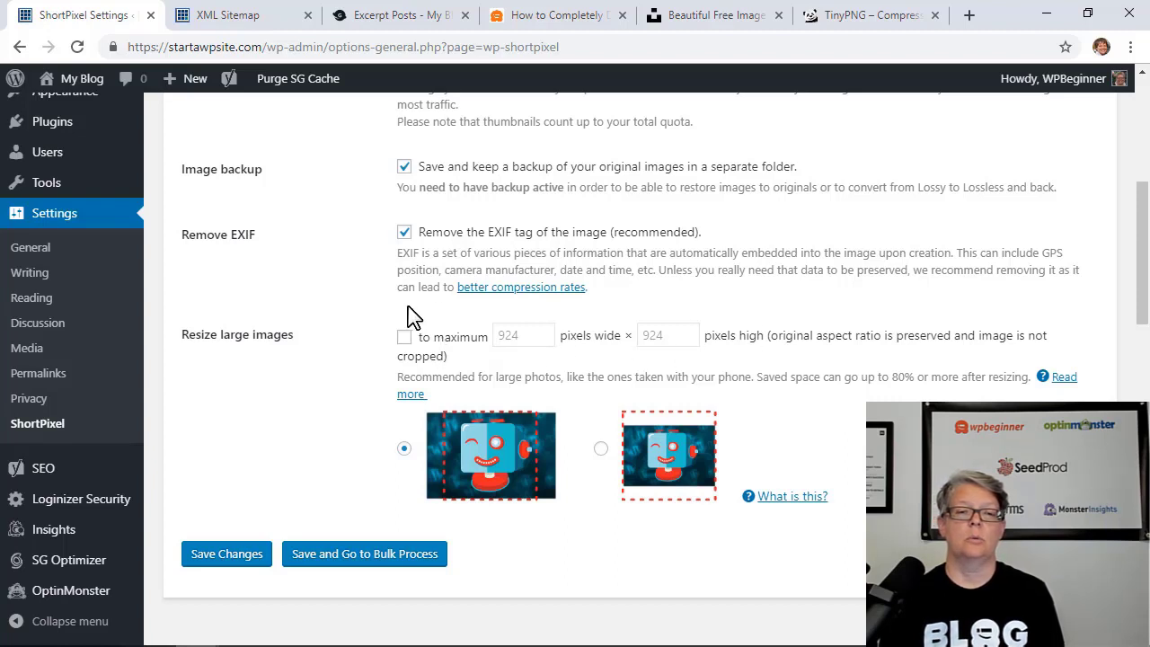
pyautogui.click(404, 338)
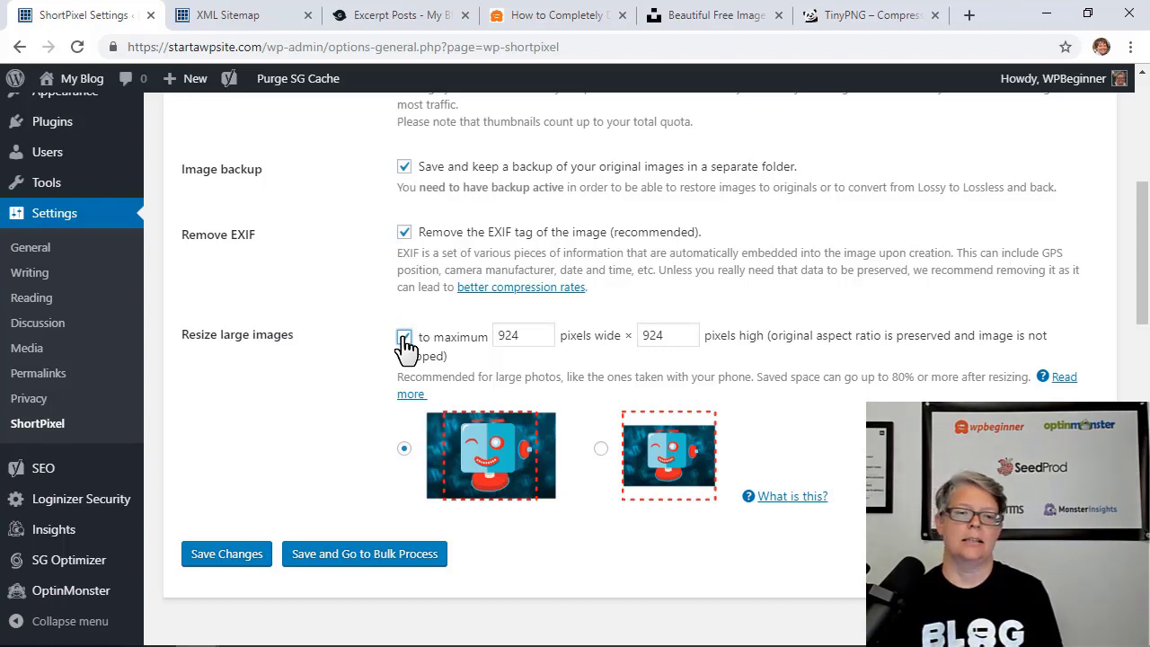
pyautogui.scroll(-1, 584, 530)
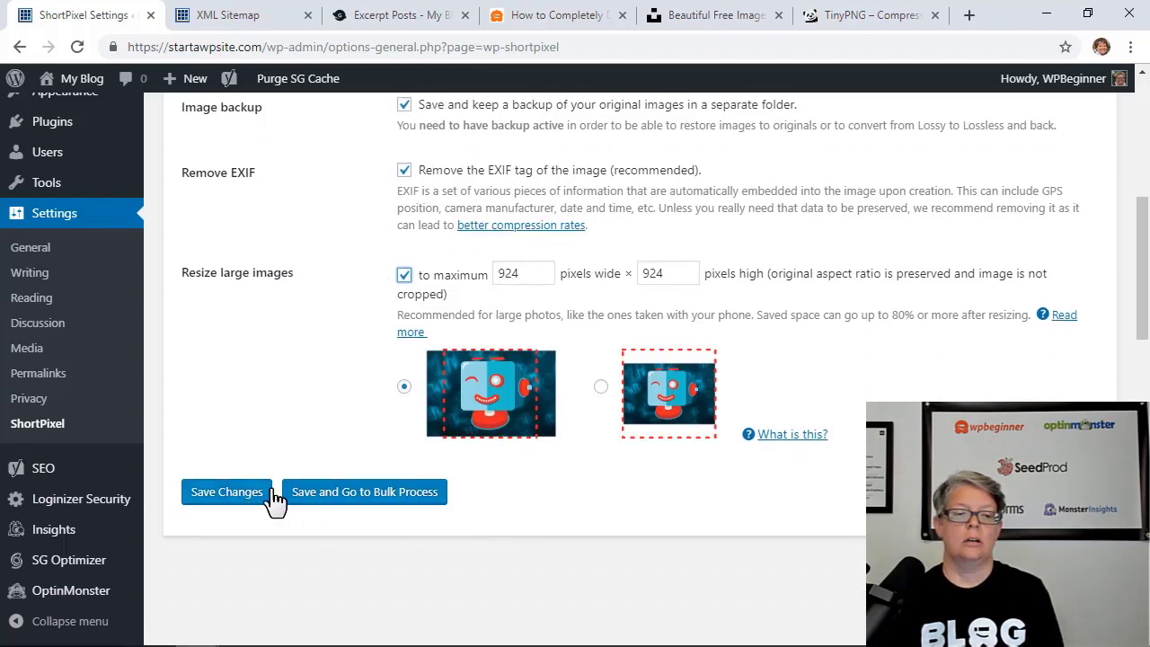
pyautogui.click(346, 501)
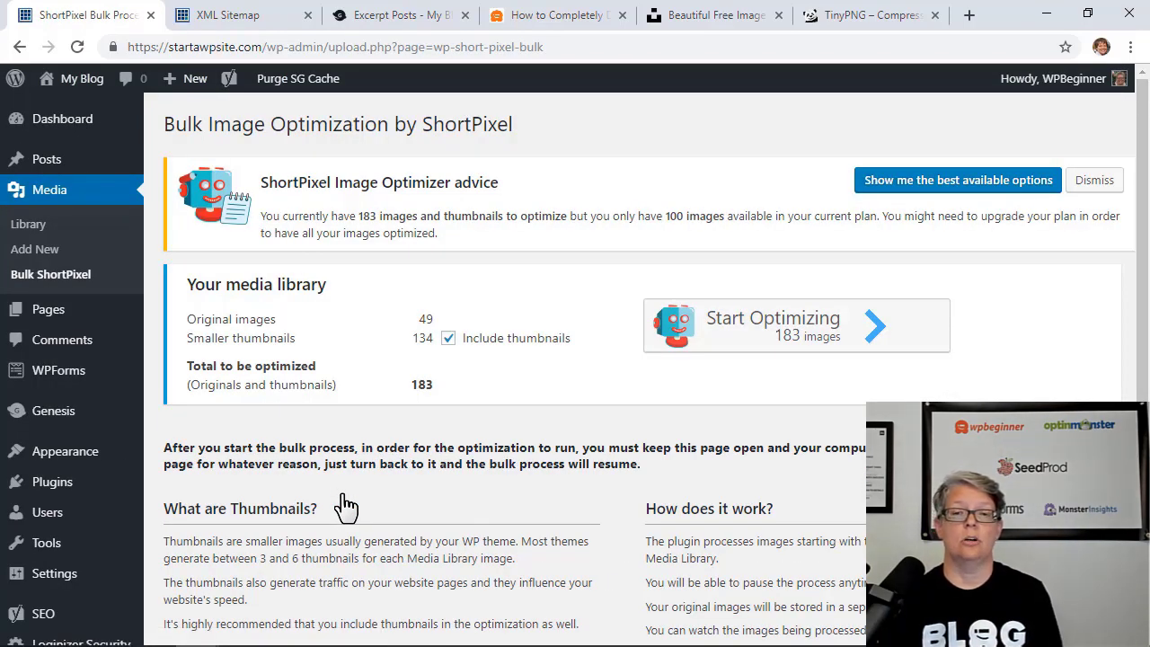
# Start optimizing all 183 images and thumbnails and follow the progress to 8%
pyautogui.scroll(-1, 346, 506)
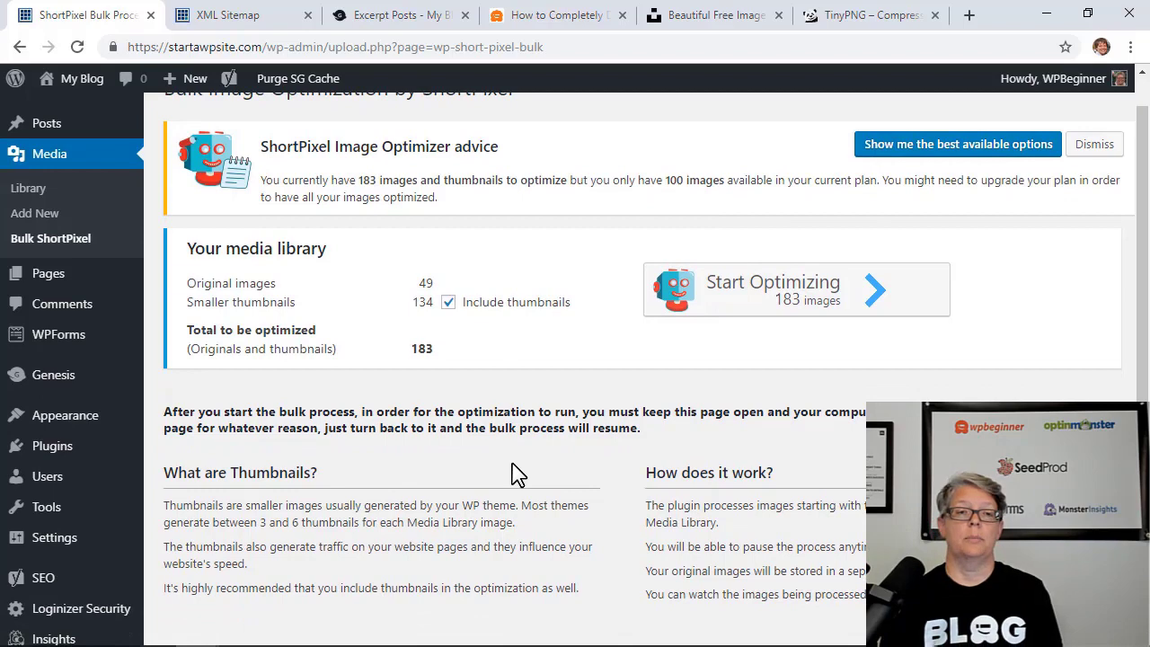
pyautogui.click(929, 305)
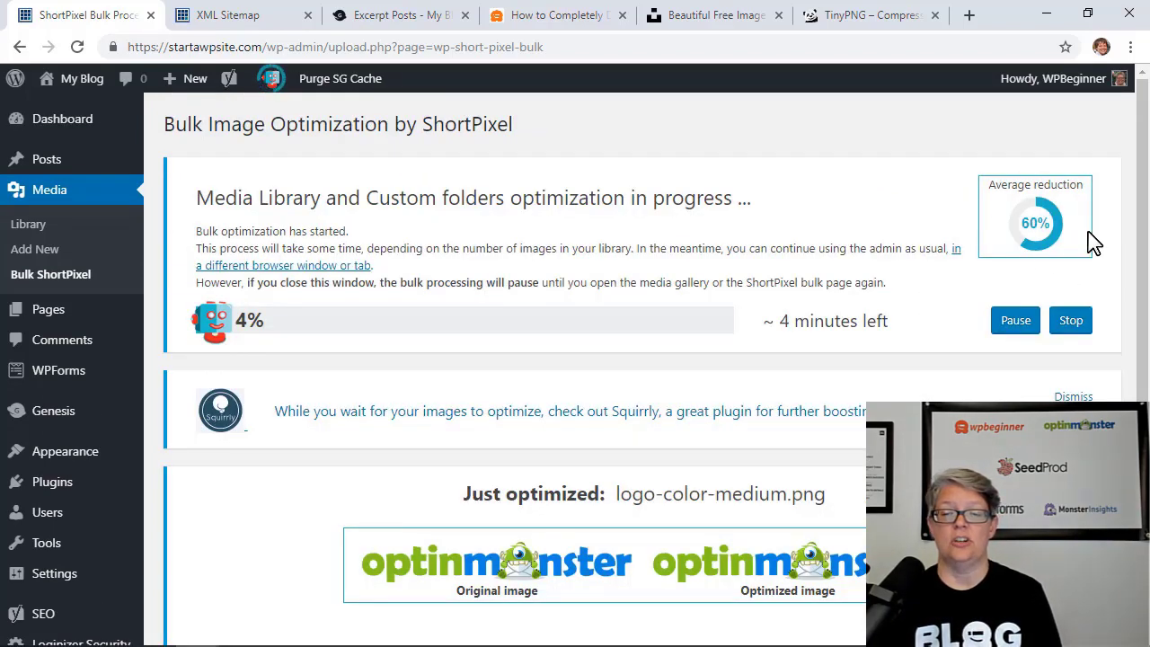
pyautogui.scroll(-1, 921, 243)
pyautogui.scroll(-2, 921, 243)
pyautogui.scroll(2, 920, 243)
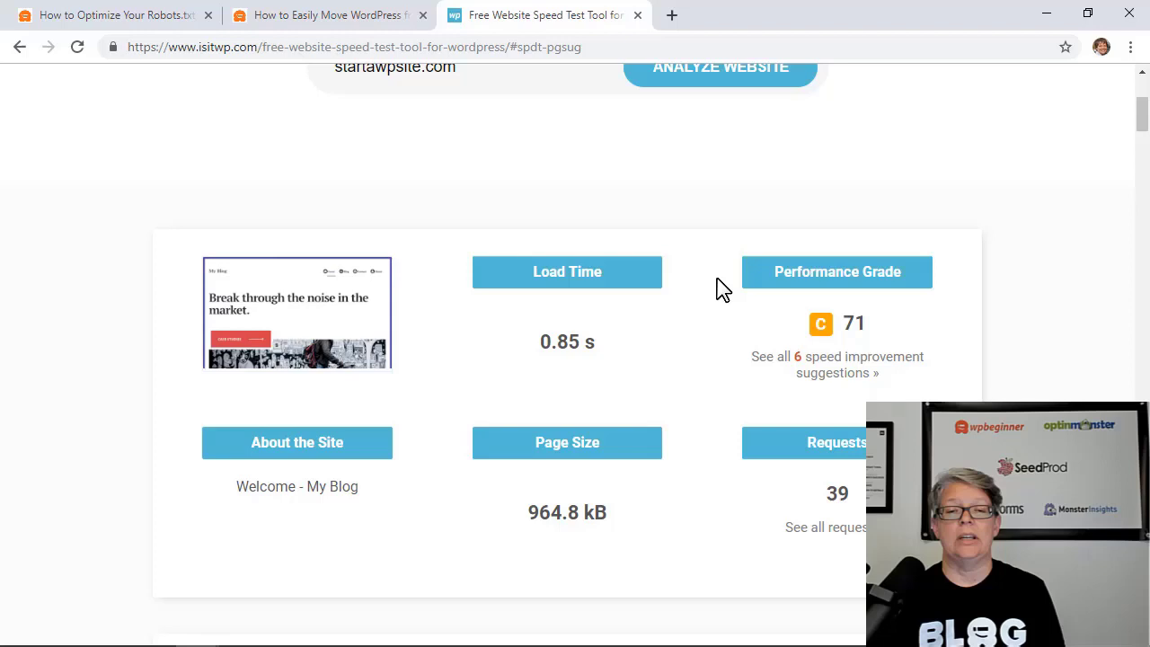
# Run Analyze Website again for startawpsite.com on IsItWP's speed test page
pyautogui.scroll(2, 715, 288)
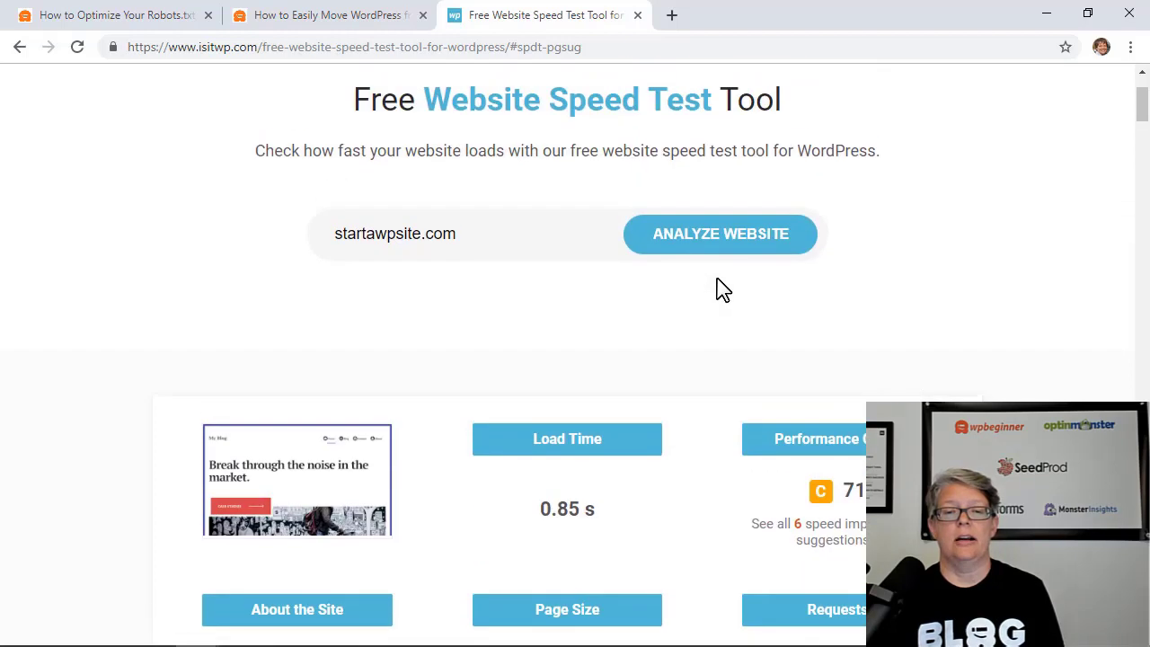
pyautogui.scroll(-1, 619, 313)
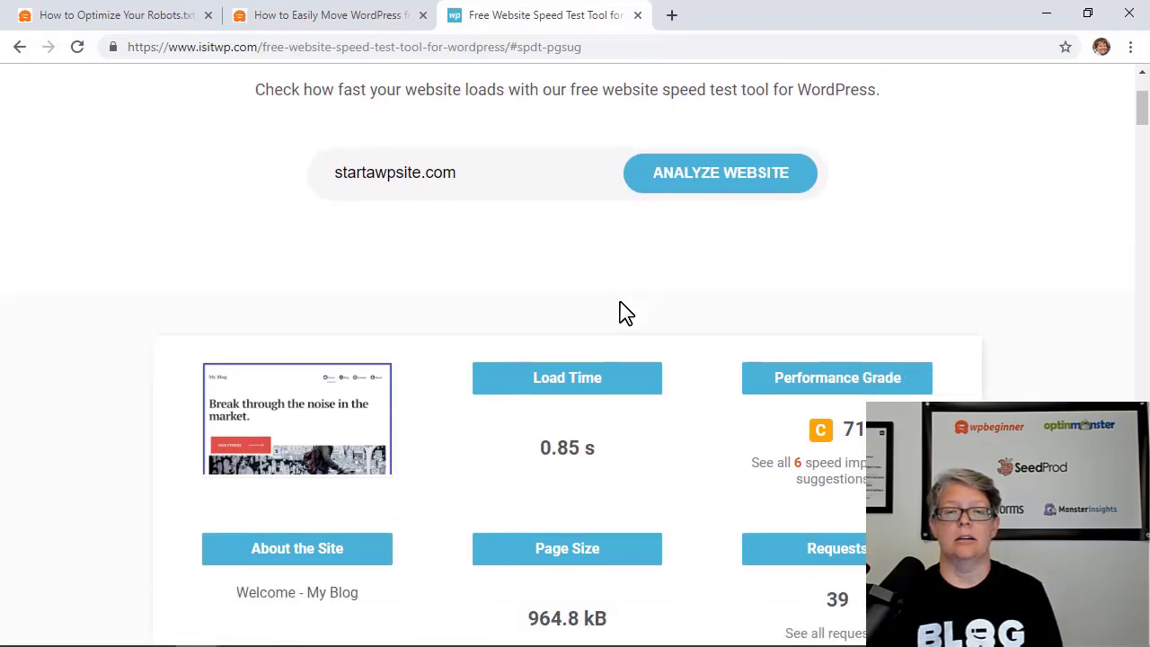
pyautogui.click(692, 178)
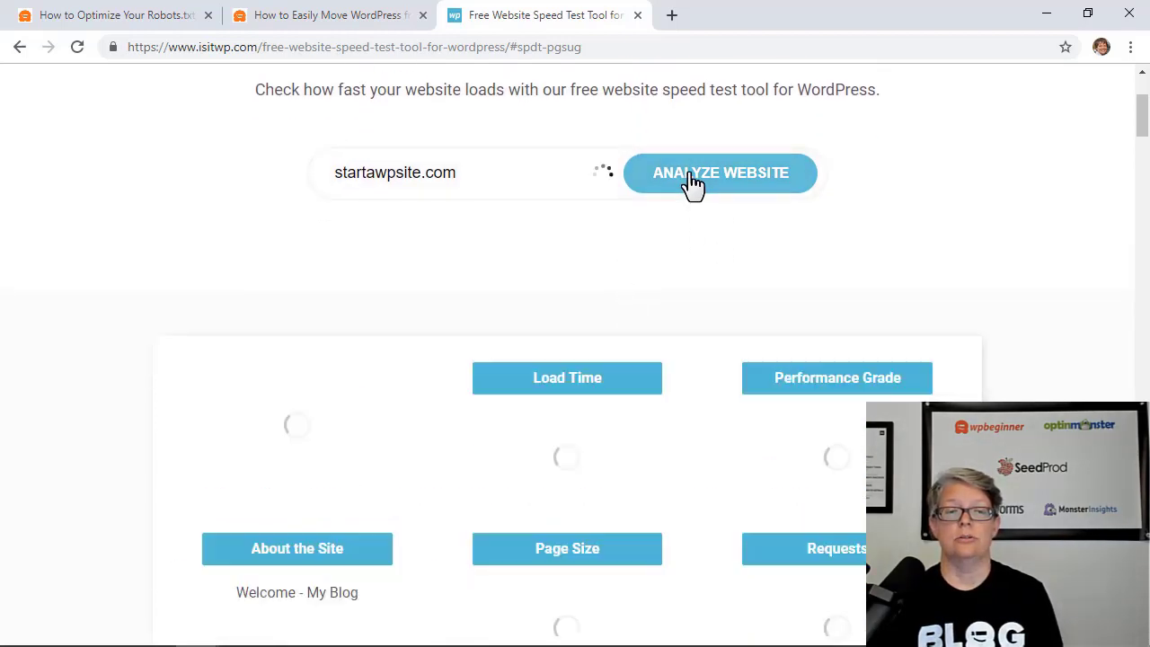